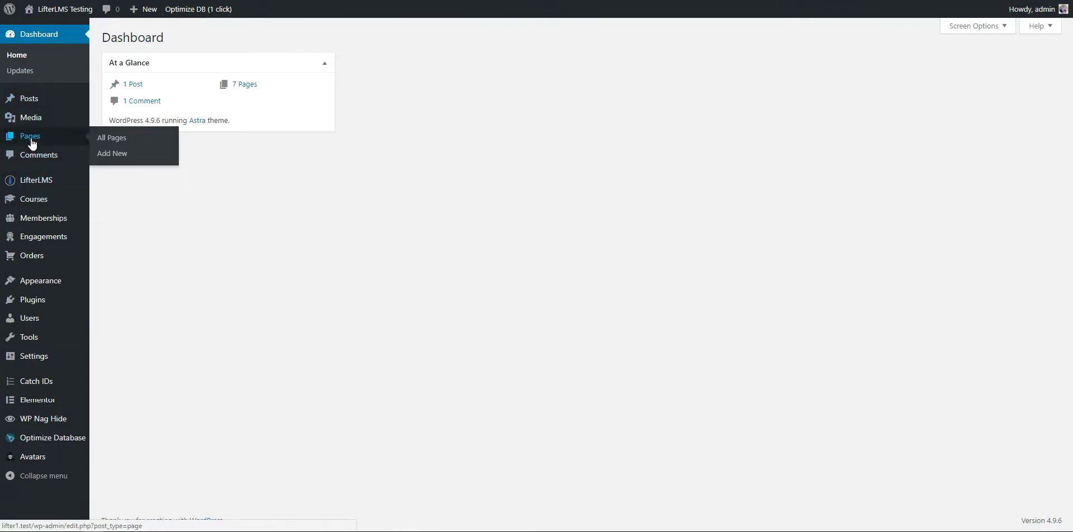
Open the Course Catalog page from Pages and launch it in Elementor.
left_click(32, 143)
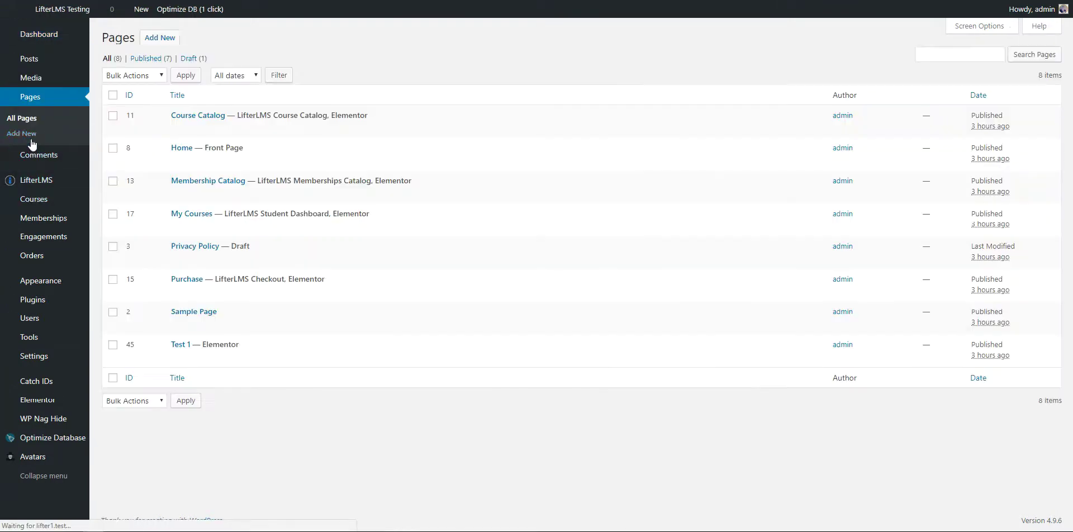
left_click(195, 116)
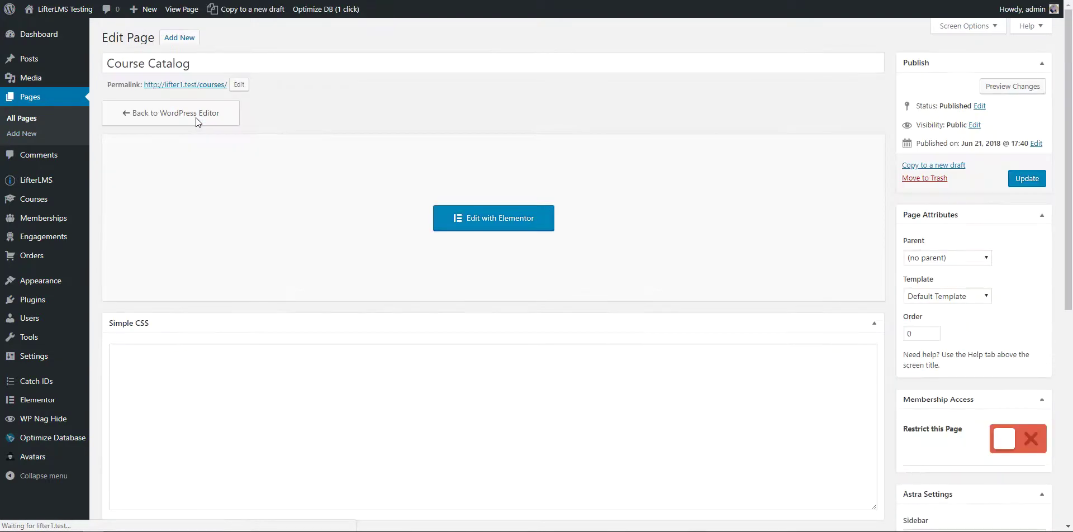
left_click(490, 224)
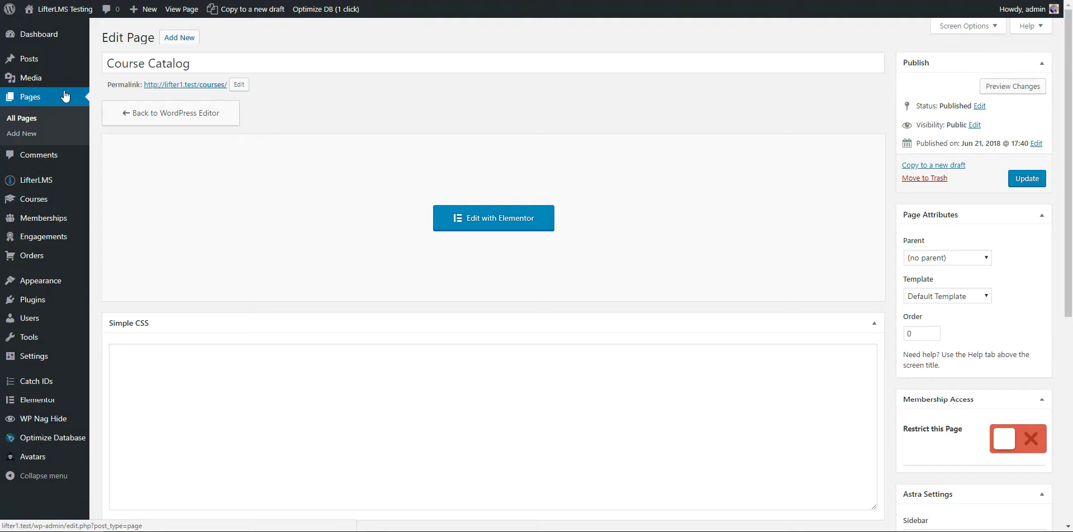
Create a new Archive-type template named 'Course Catalog' from Elementor's My Templates.
mouse_move(43, 401)
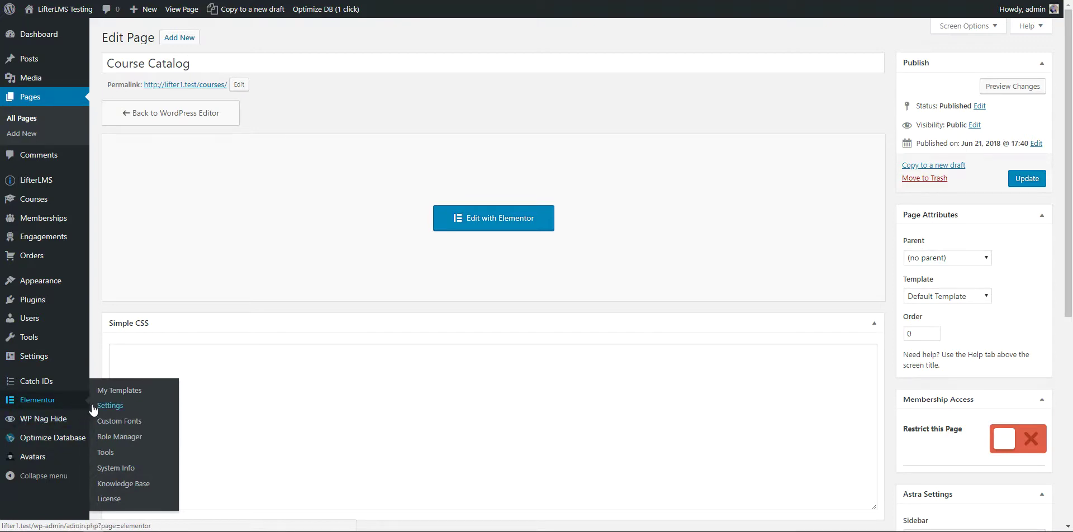
left_click(109, 392)
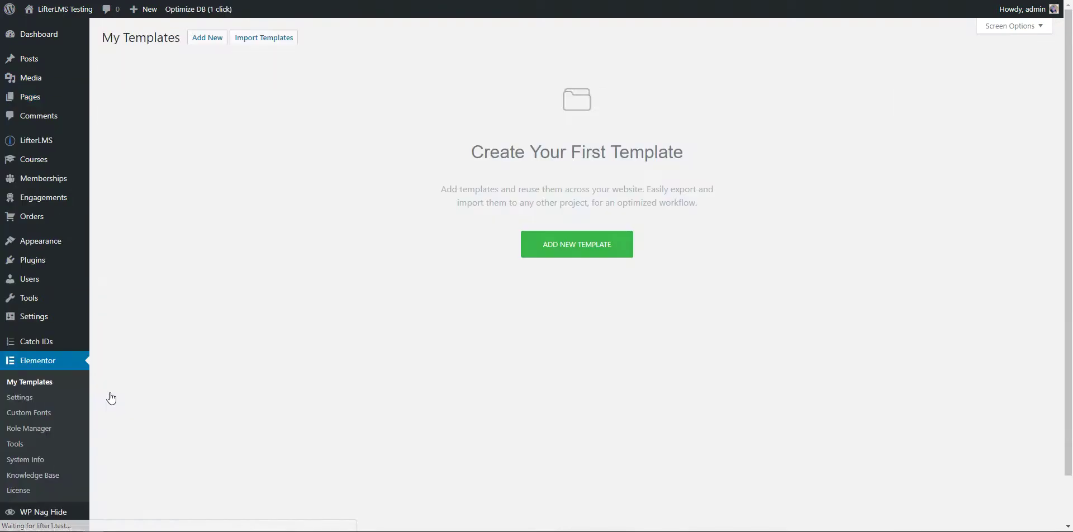
left_click(570, 238)
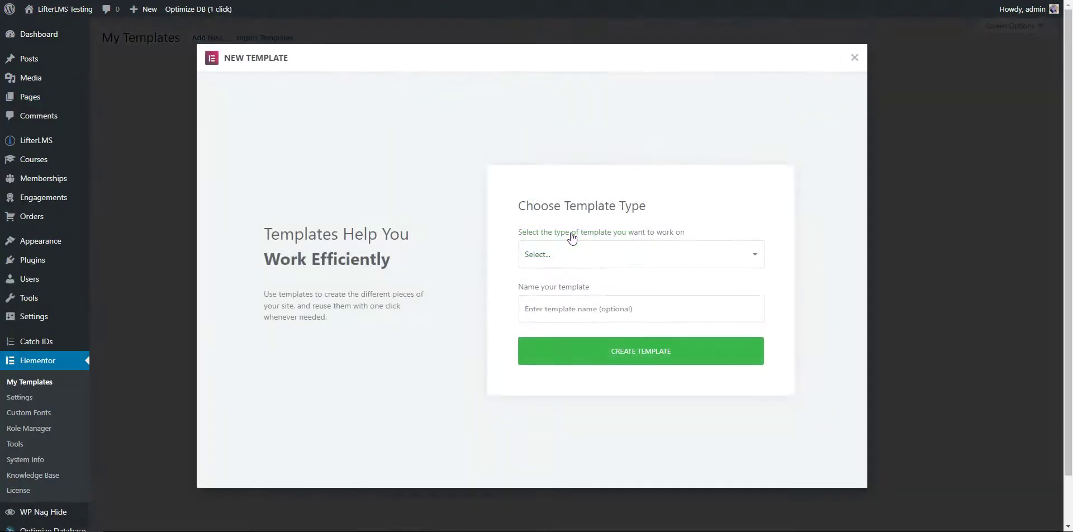
left_click(571, 252)
left_click(562, 340)
left_click(559, 307)
type("Course Catalog")
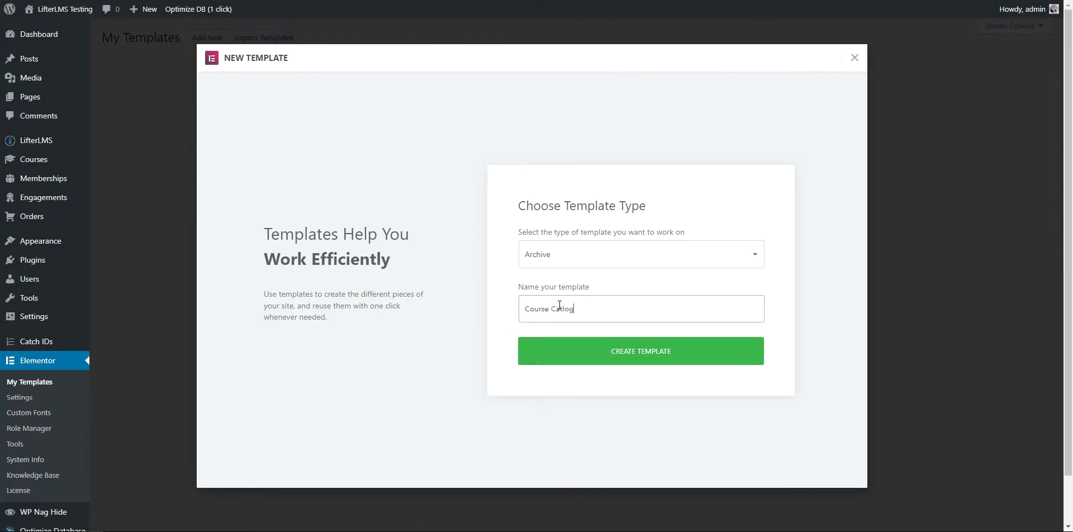
left_click(585, 349)
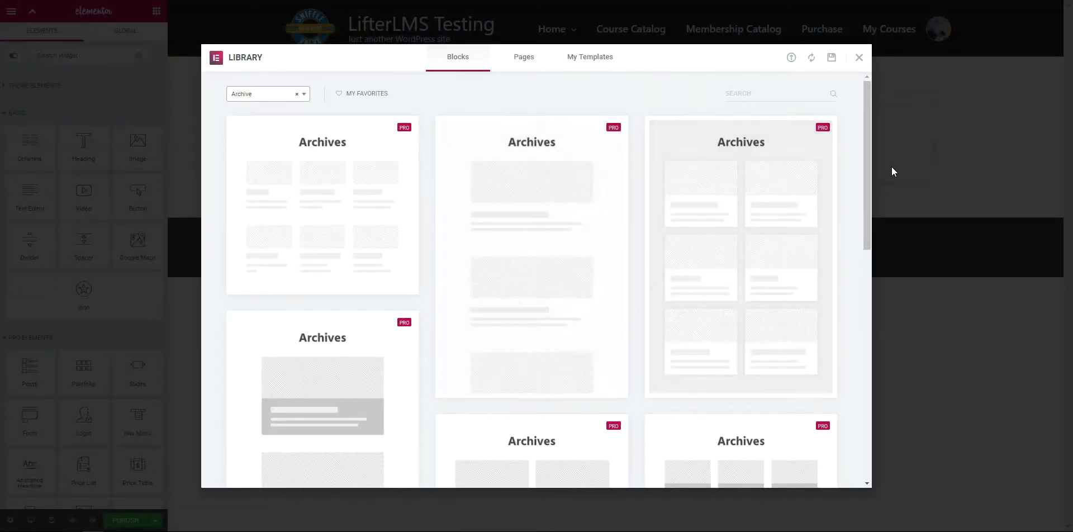
Close the Library modal to reveal the empty archive template canvas.
left_click(859, 58)
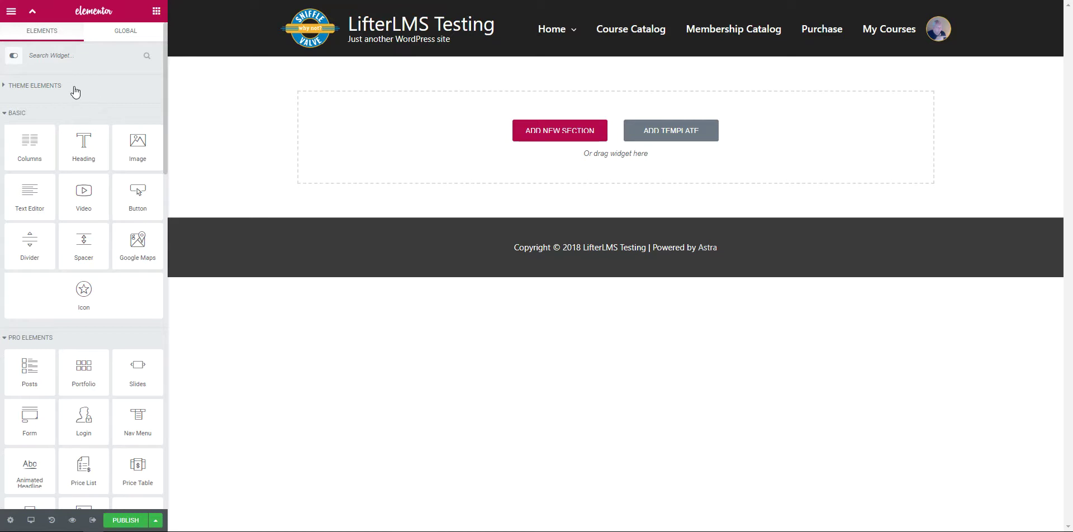
Collapse the Basic, Pro and General widget groups and expand Theme Elements.
left_click(70, 115)
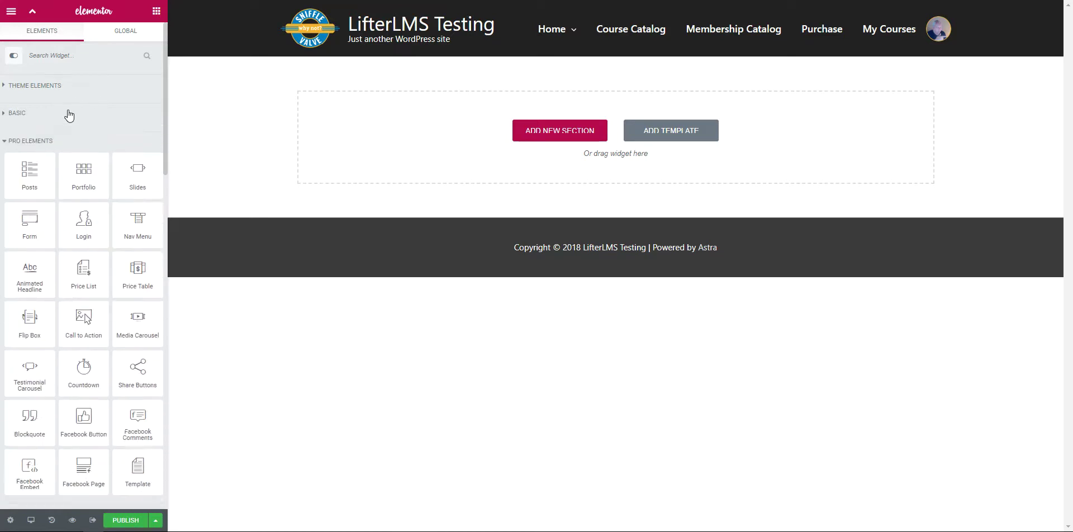
left_click(63, 148)
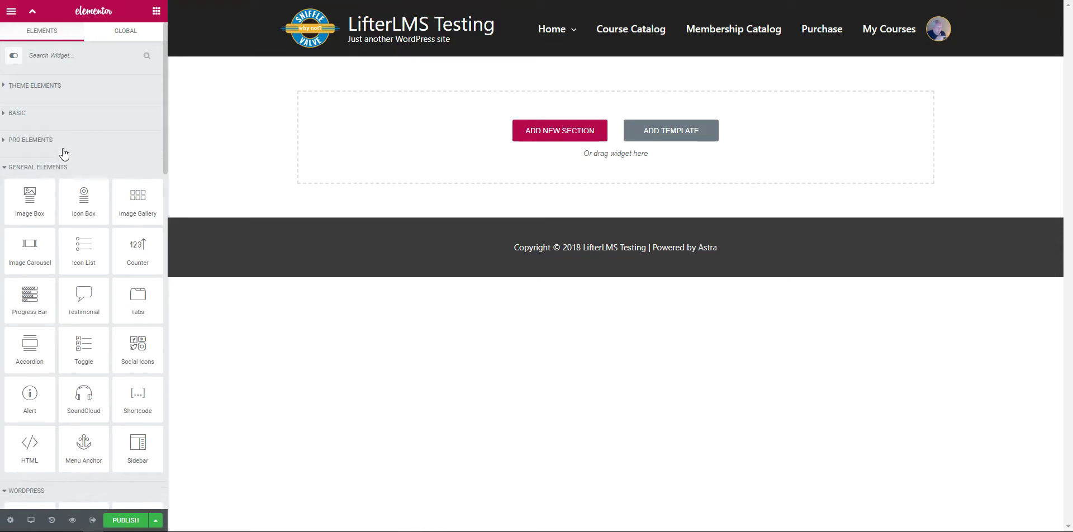
left_click(63, 167)
left_click(11, 59)
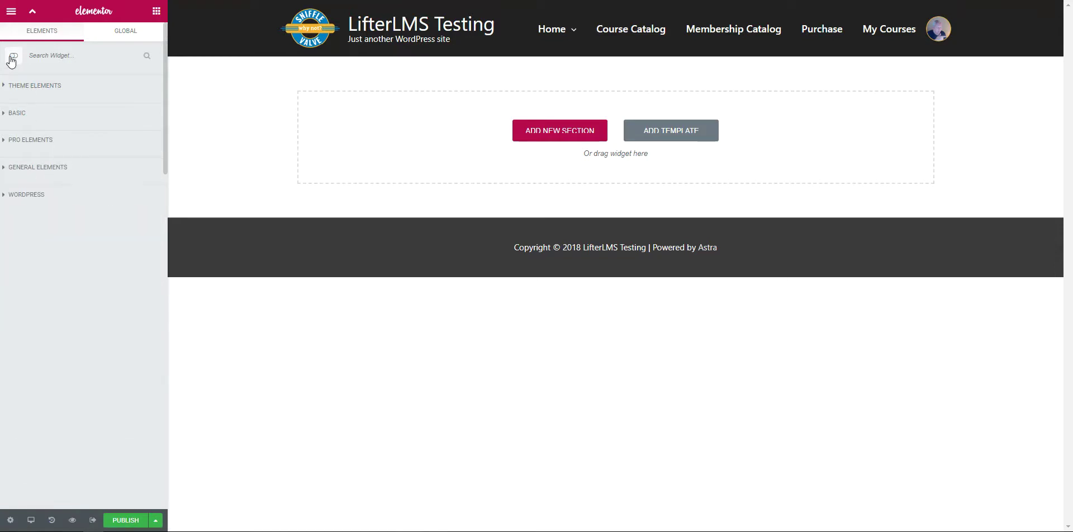
left_click(13, 59)
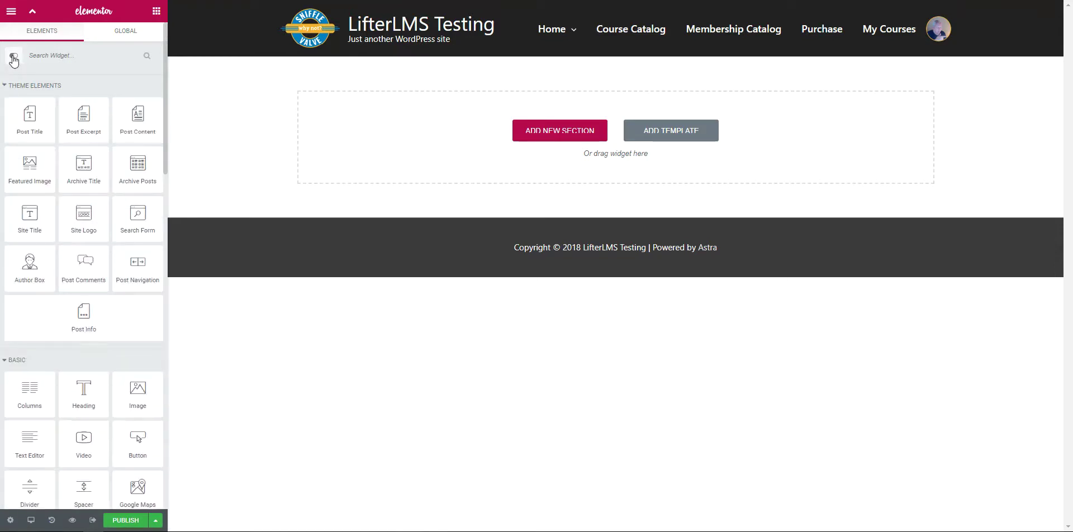
left_click(14, 59)
mouse_move(28, 87)
left_mouse_down()
mouse_move(36, 164)
mouse_move(45, 84)
left_mouse_up()
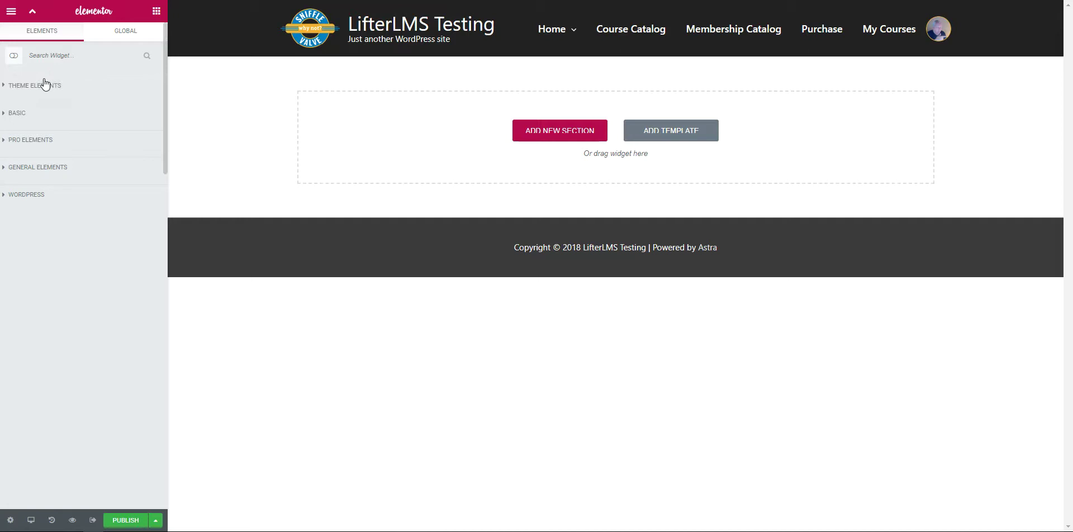
left_click(78, 90)
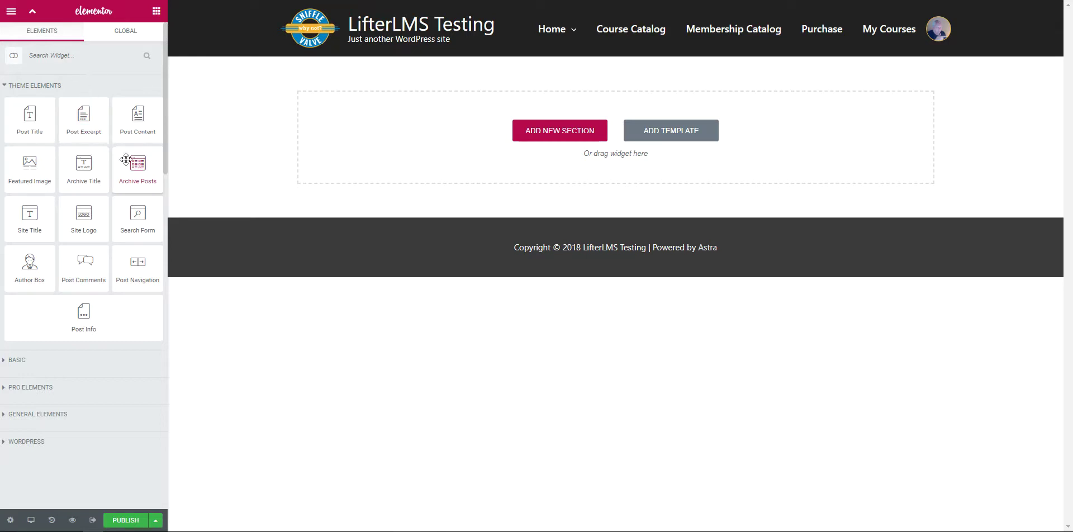
Add a 1-column Archive Posts widget with Date and Comments removed from its meta data.
left_click_drag(128, 170, 376, 133)
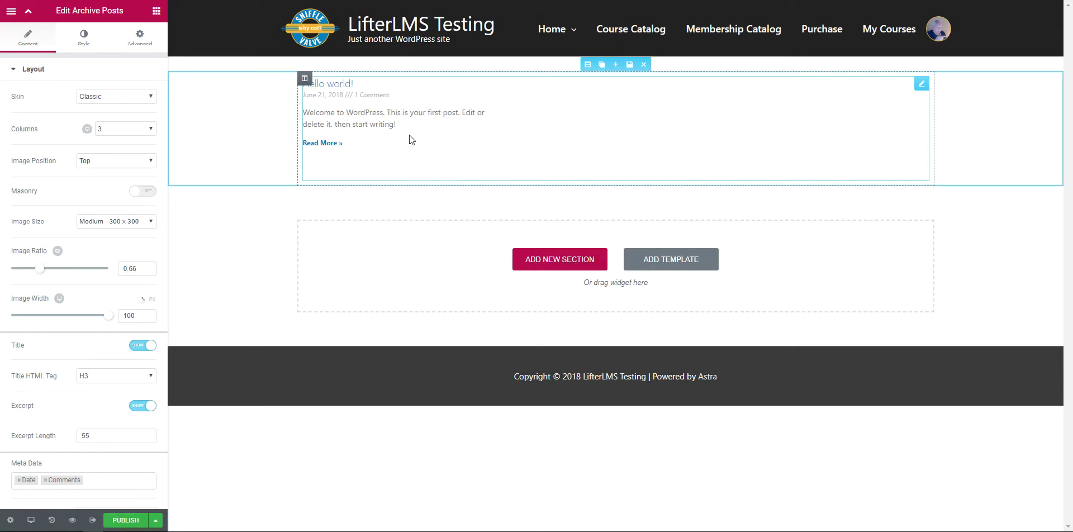
left_click(134, 132)
left_click(130, 141)
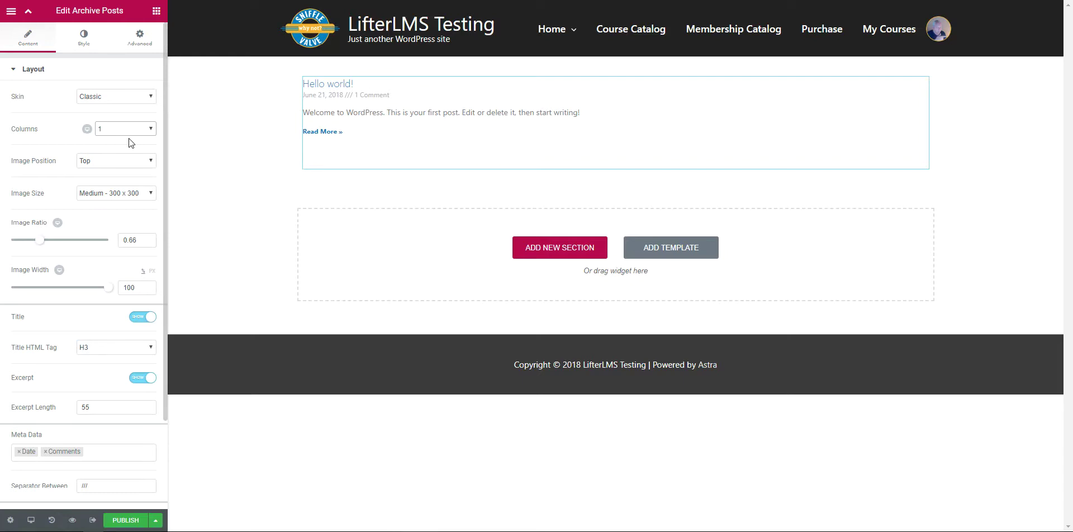
scroll(128, 139, "down", 1)
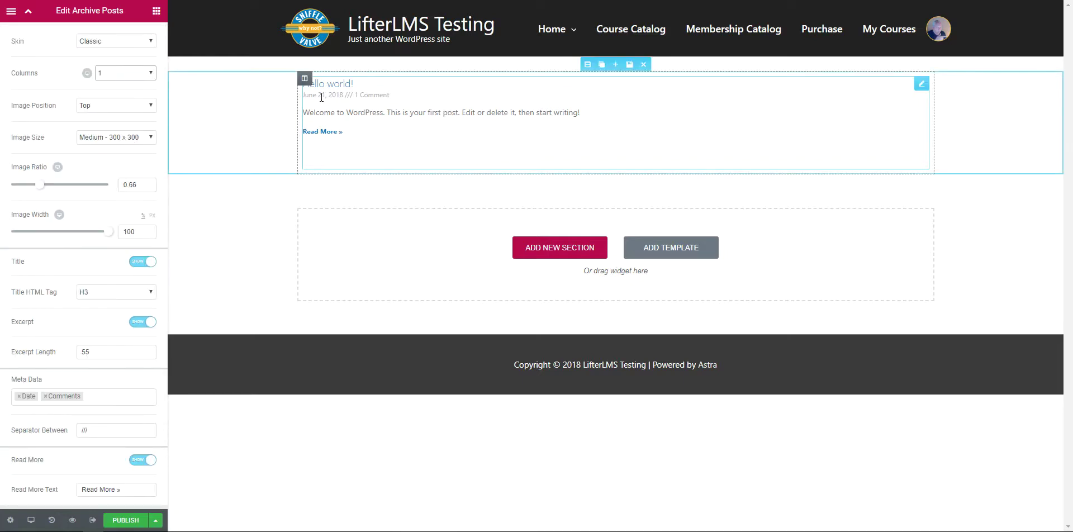
left_click(45, 396)
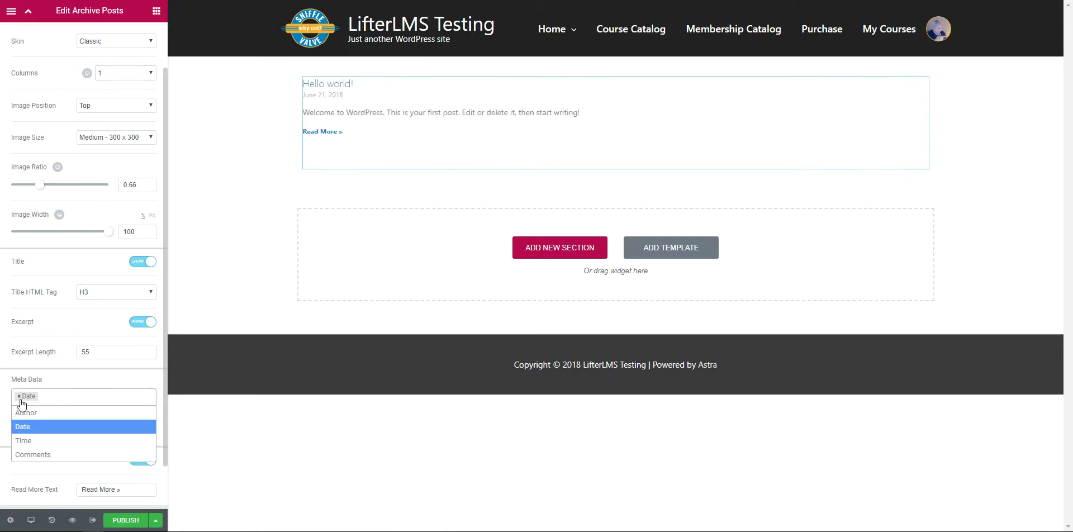
left_click(19, 396)
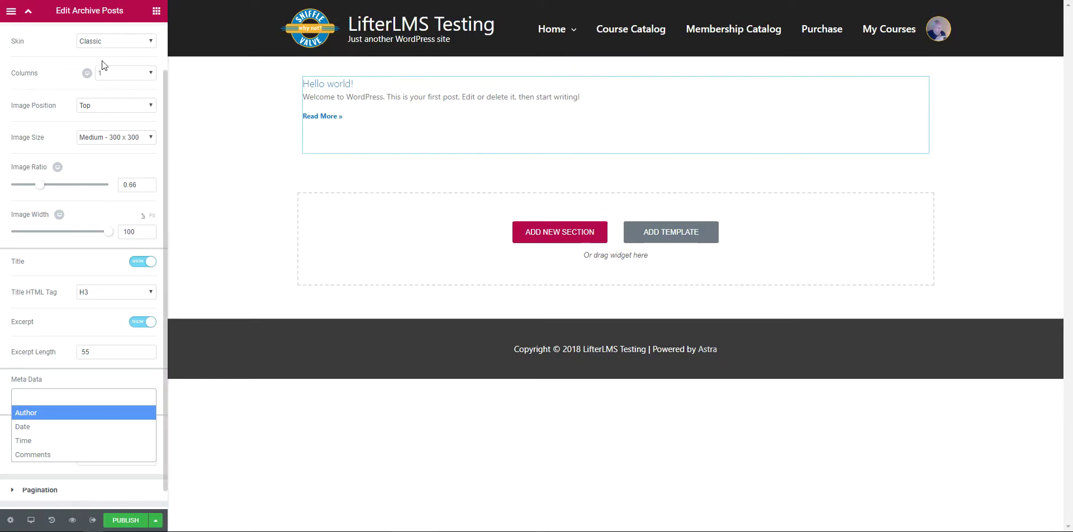
scroll(61, 161, "up", 1)
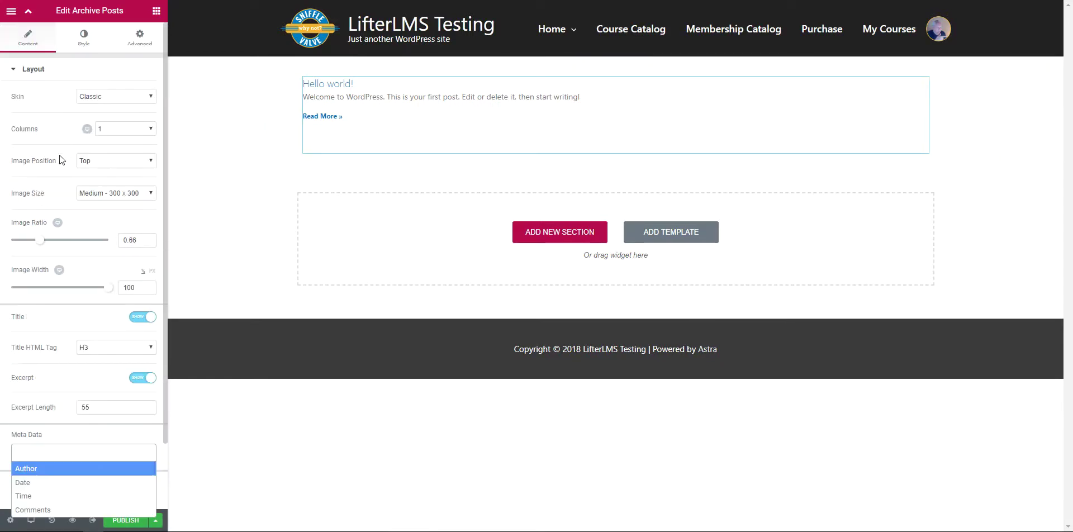
left_click(82, 39)
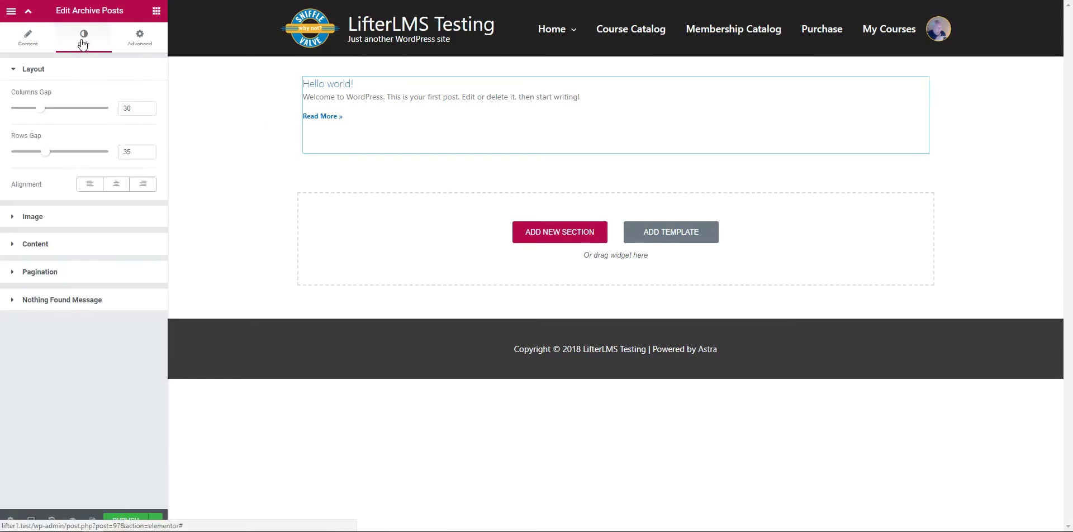
Set the Archive Posts title typography size to 40 px and excerpt size to 18 px.
left_click(82, 244)
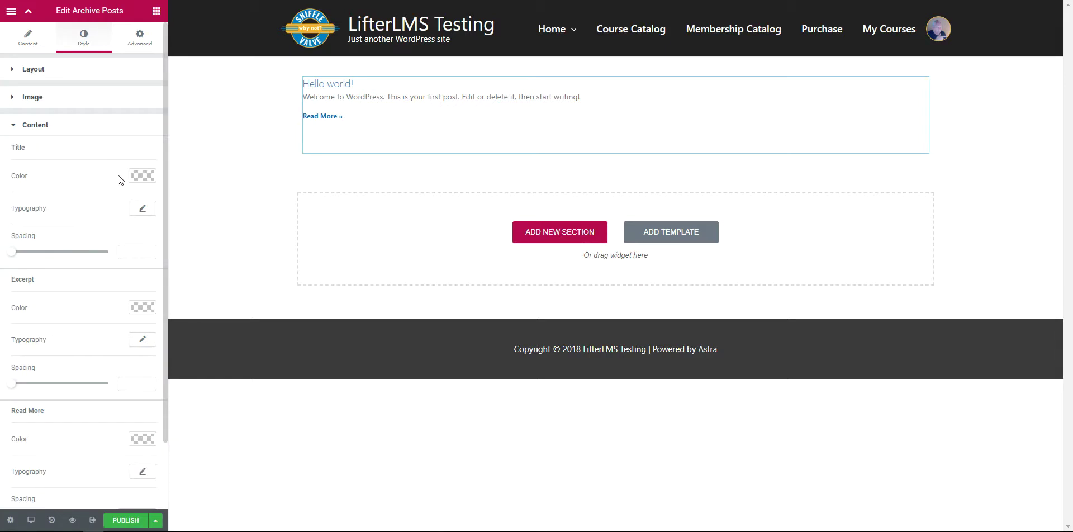
left_click(144, 210)
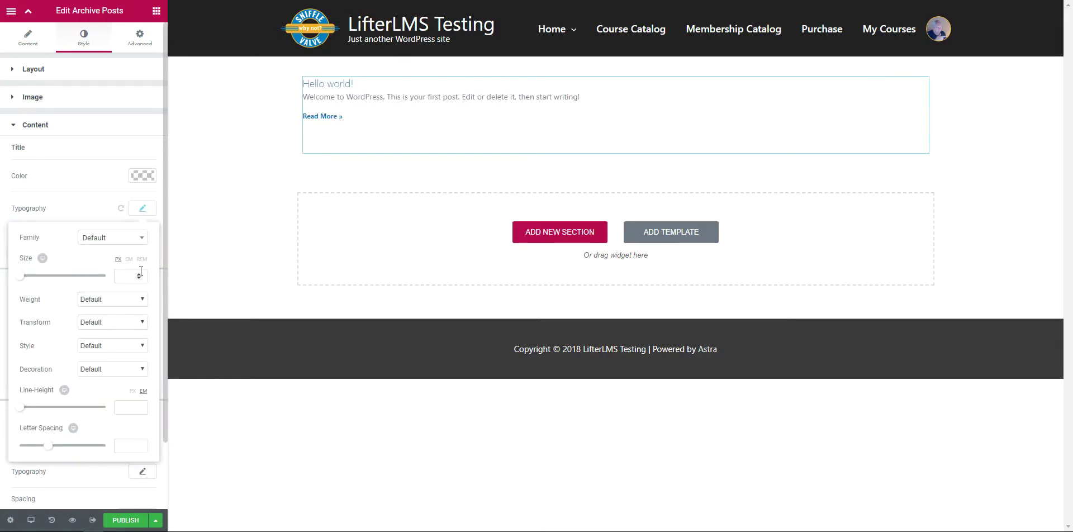
left_click_drag(139, 274, 139, 273)
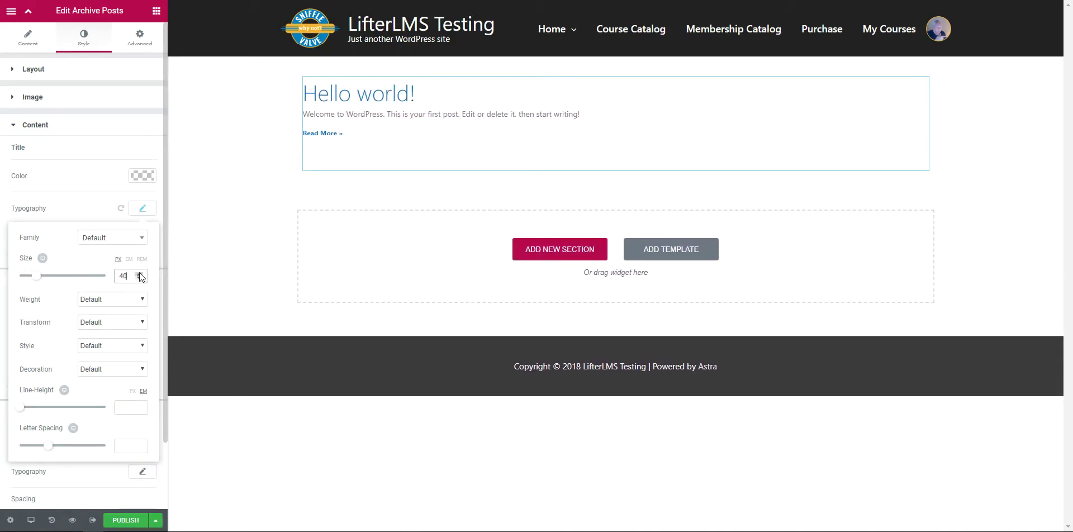
left_click(144, 210)
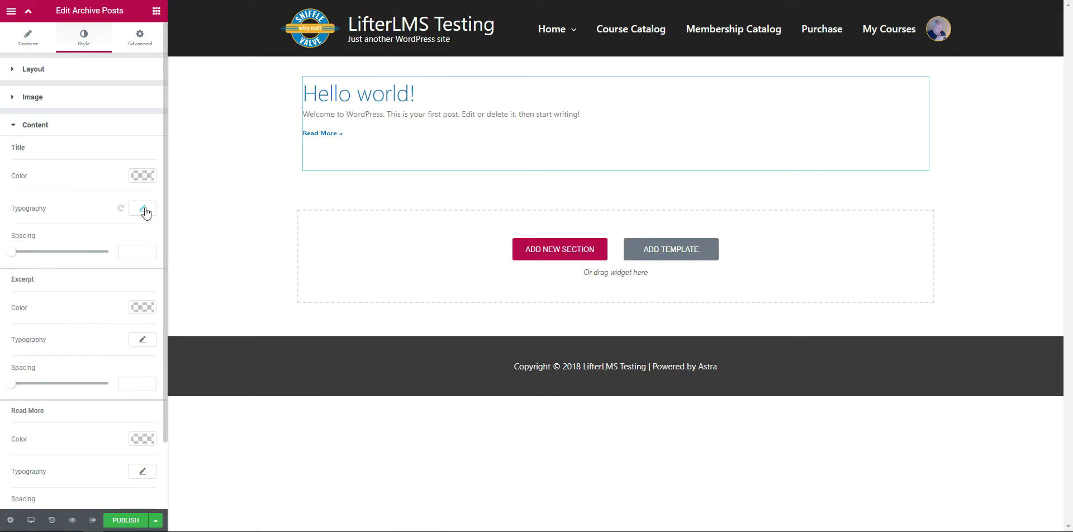
left_click(142, 339)
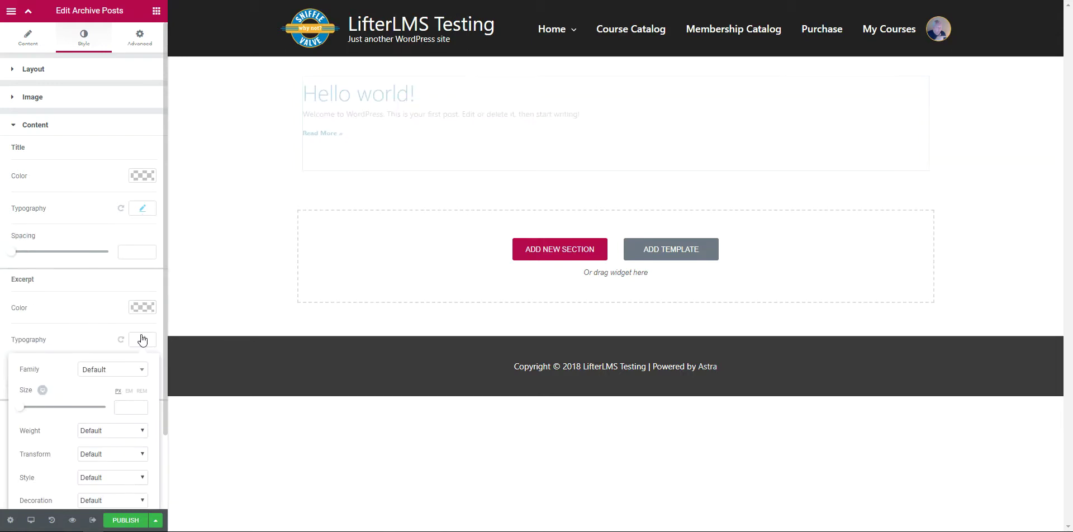
left_click_drag(138, 404, 140, 408)
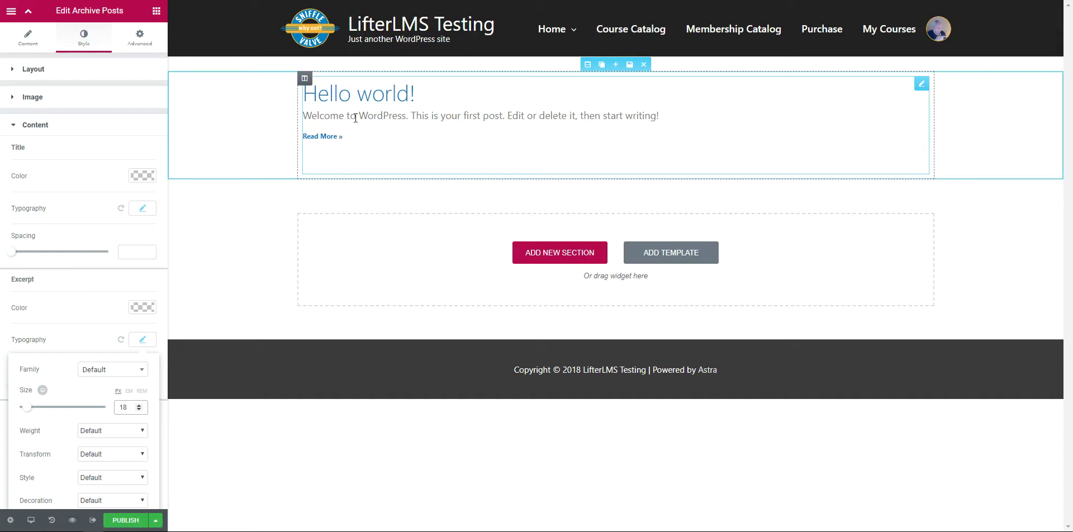
Drag an Archive Title widget above the posts, then delete it again.
left_click(155, 13)
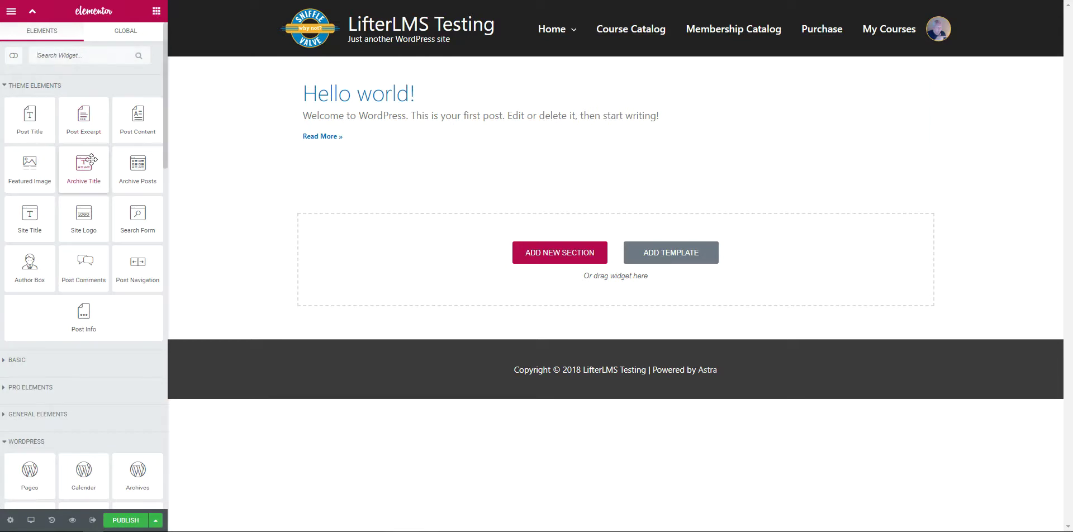
left_click_drag(88, 170, 340, 81)
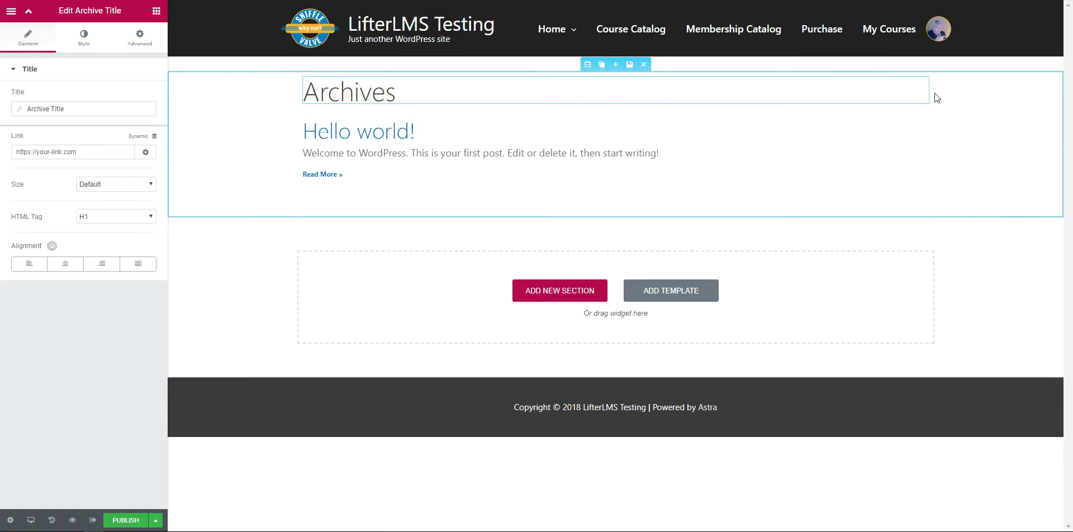
mouse_move(924, 87)
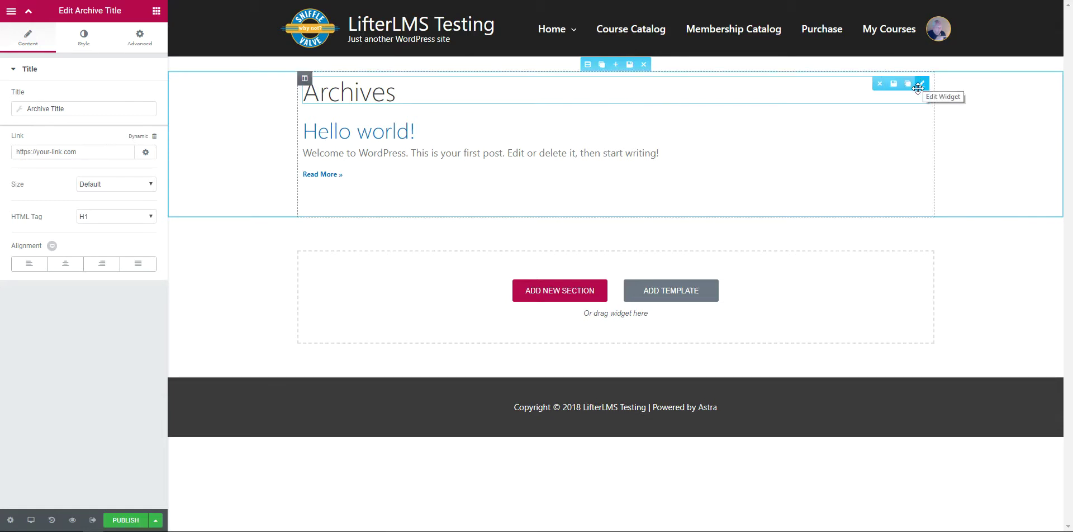
left_click(879, 84)
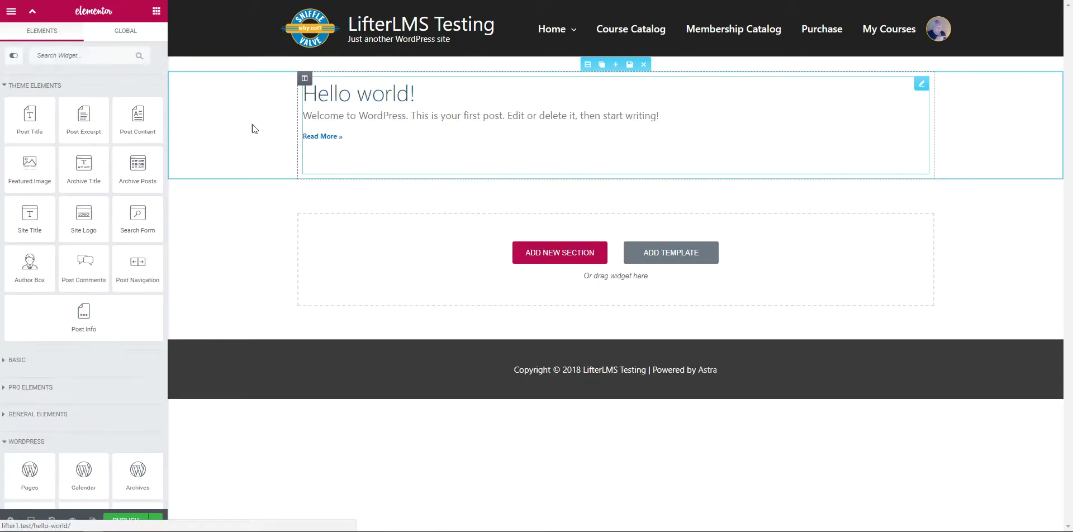
Place a Basic Heading above the posts with the title 'Course Catalog'.
left_click(96, 89)
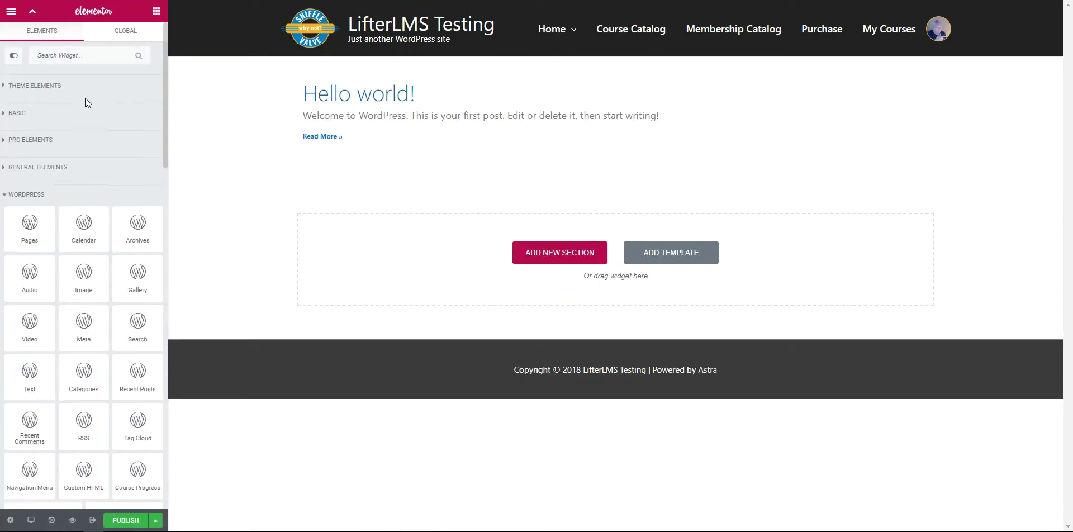
left_click(84, 112)
left_click_drag(84, 142, 376, 100)
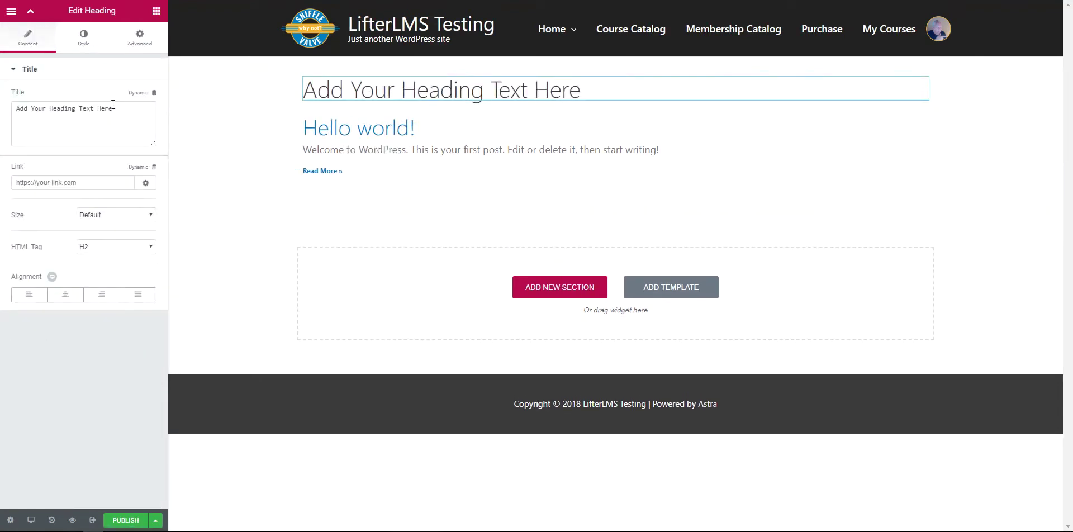
left_click_drag(115, 104, 4, 113)
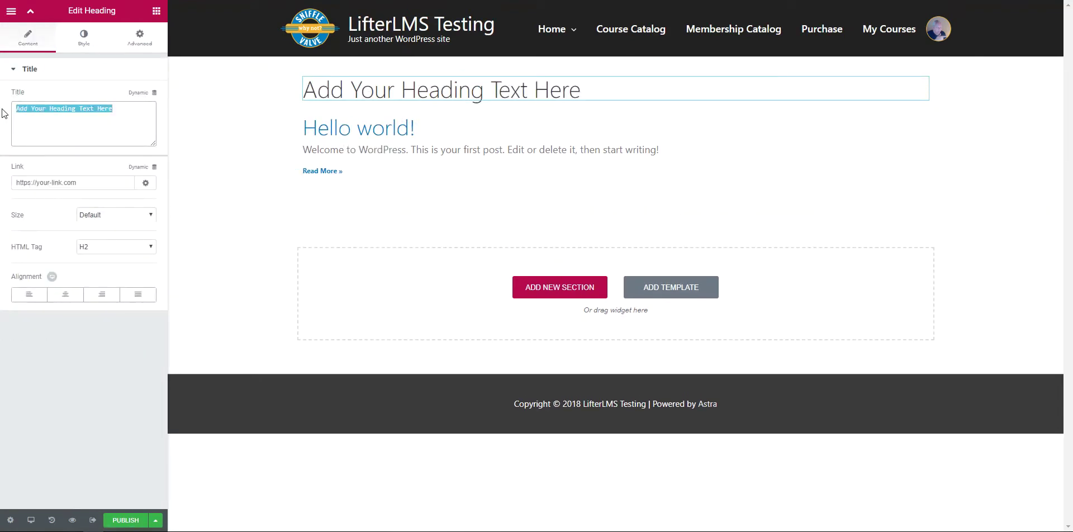
type("Course Catalog")
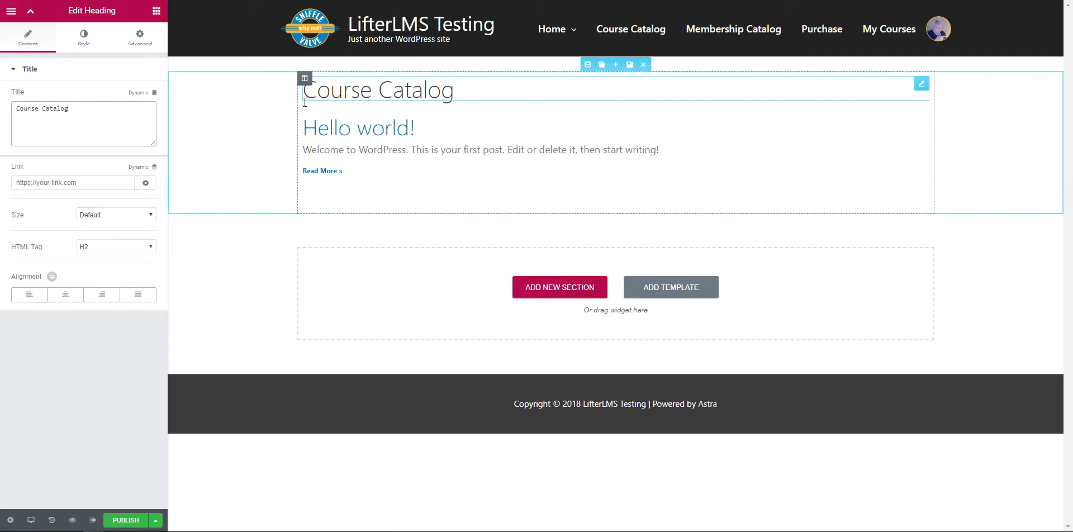
Give the heading linked padding of 20 px on every side.
left_click(140, 38)
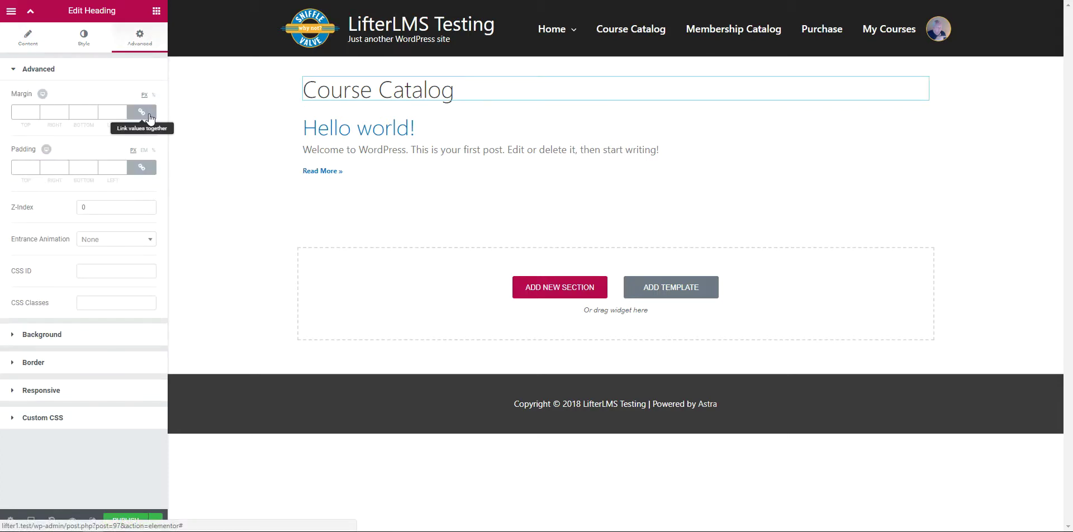
left_click(122, 164)
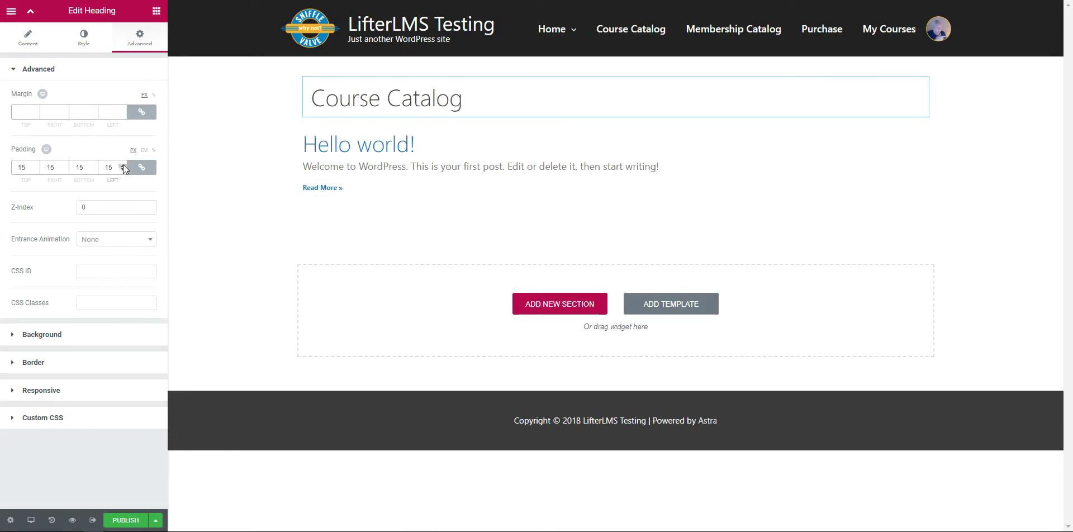
left_click(123, 165)
left_click(123, 165)
left_click(123, 165)
left_click(123, 166)
left_click(123, 165)
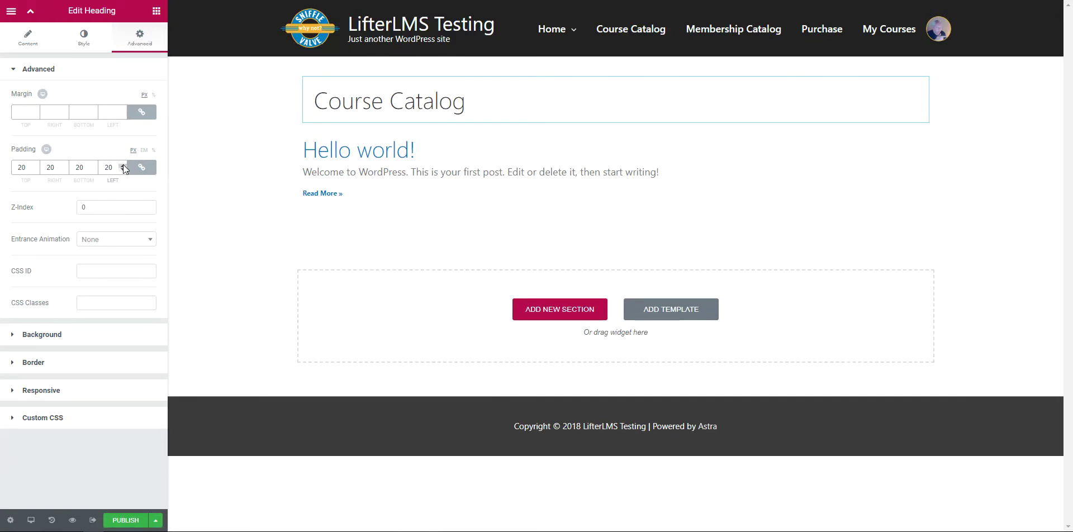
Make the Course Catalog heading text white.
left_click(90, 42)
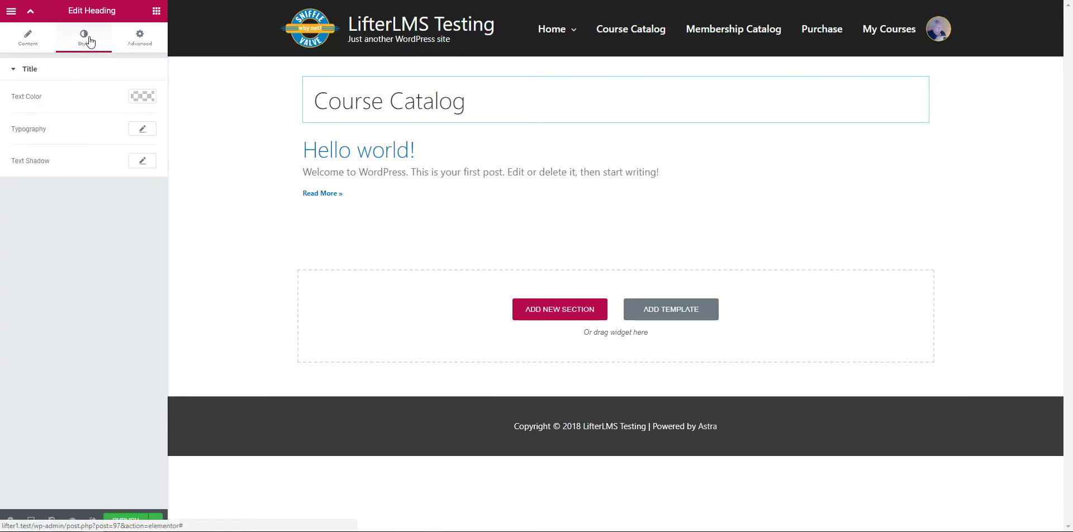
left_click(142, 96)
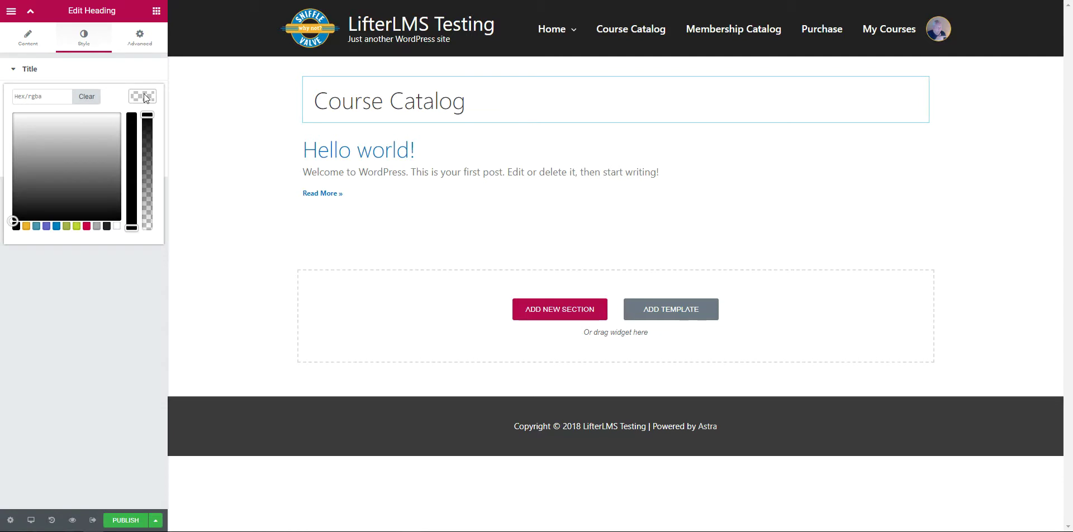
left_click(116, 226)
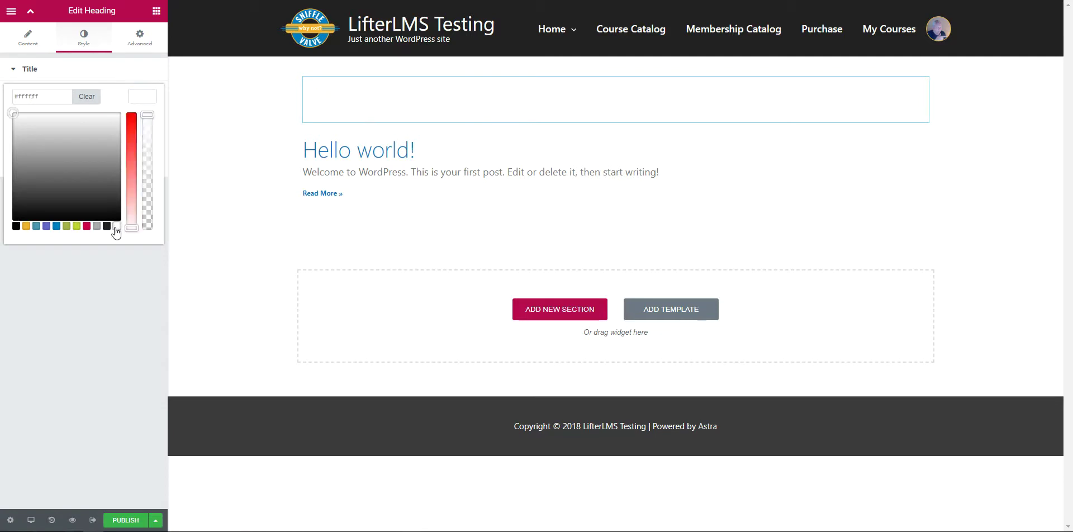
Give the heading a Classic background in dark #222222.
left_click(140, 42)
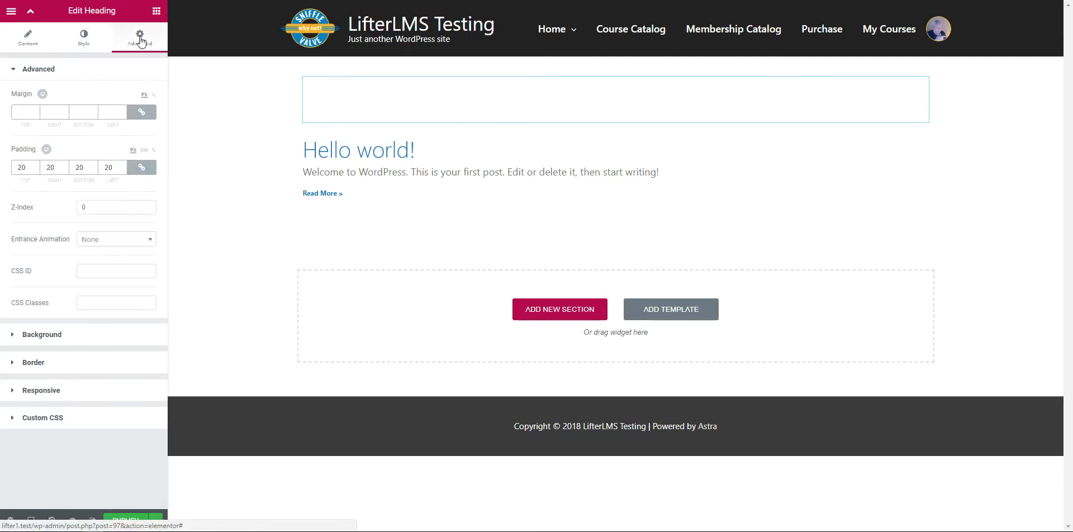
left_click(91, 335)
left_click(96, 158)
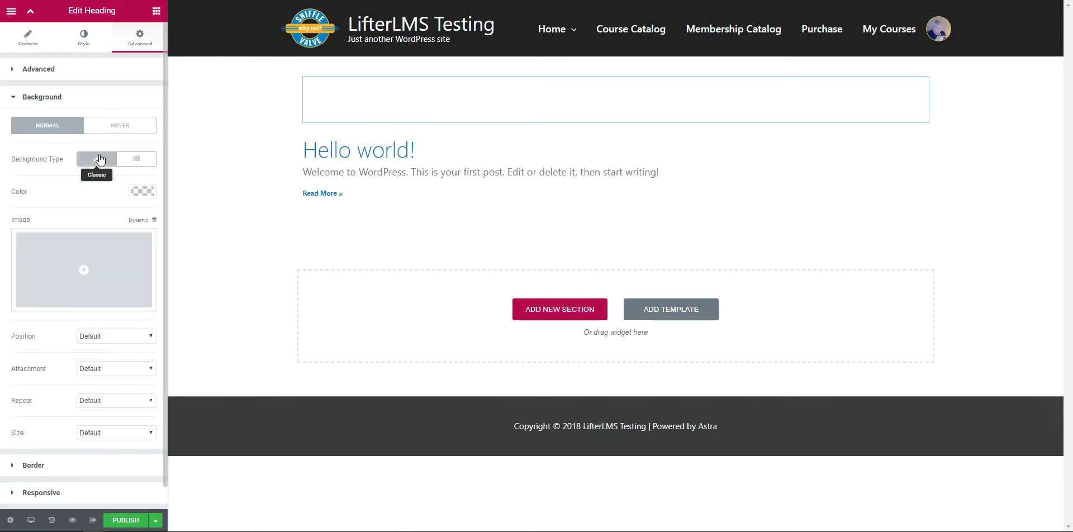
left_click(137, 191)
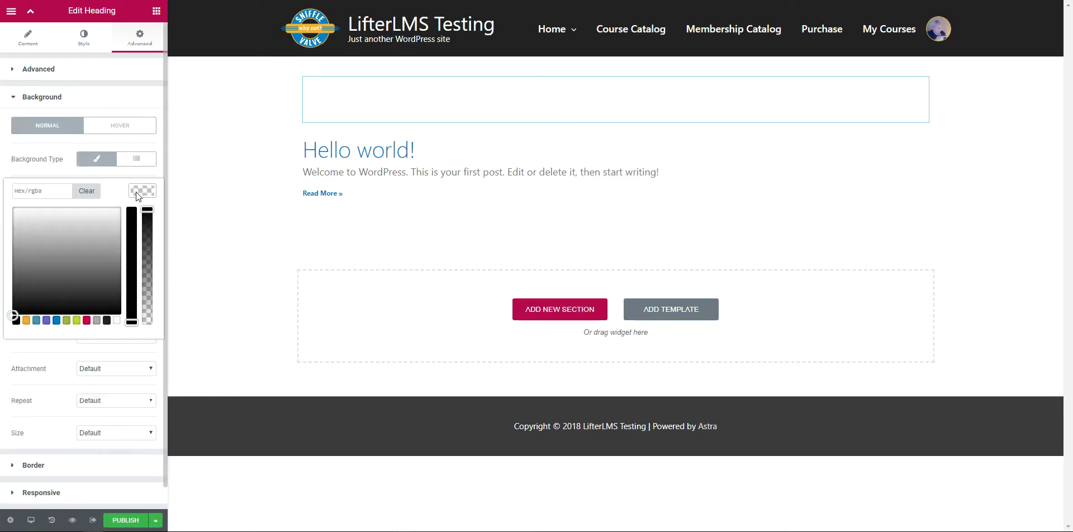
left_click(107, 320)
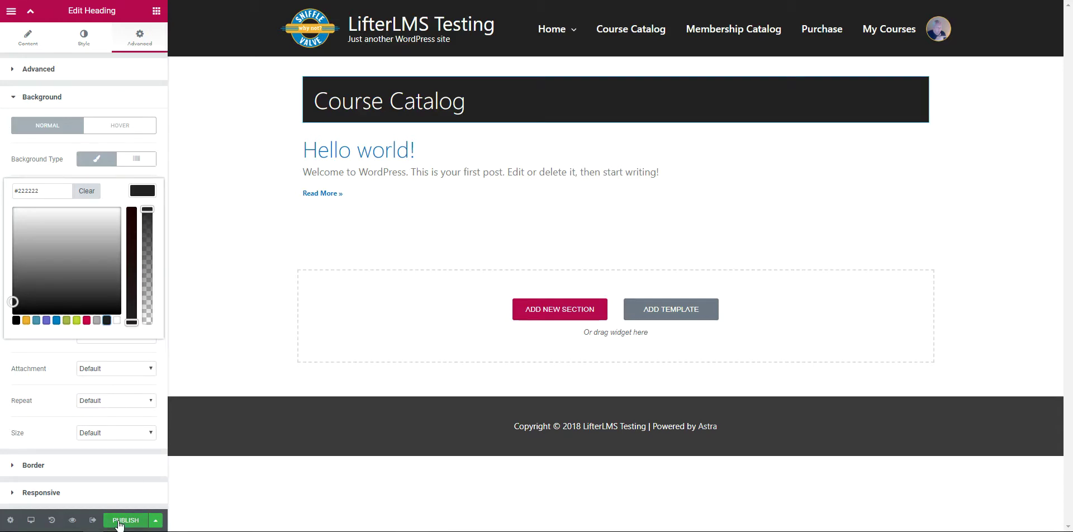
Publish the template with an Include condition for Courses Archive.
left_click(118, 522)
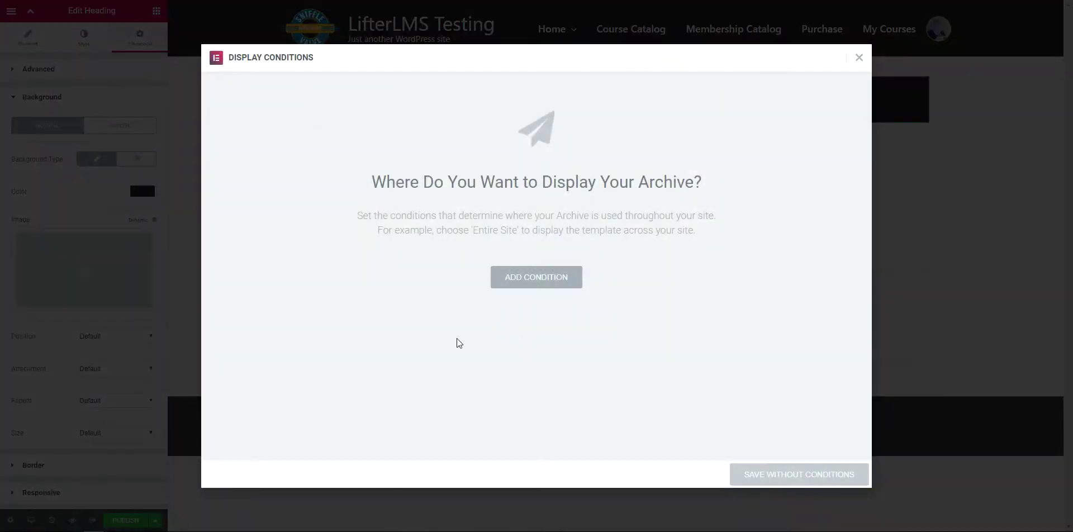
left_click(510, 277)
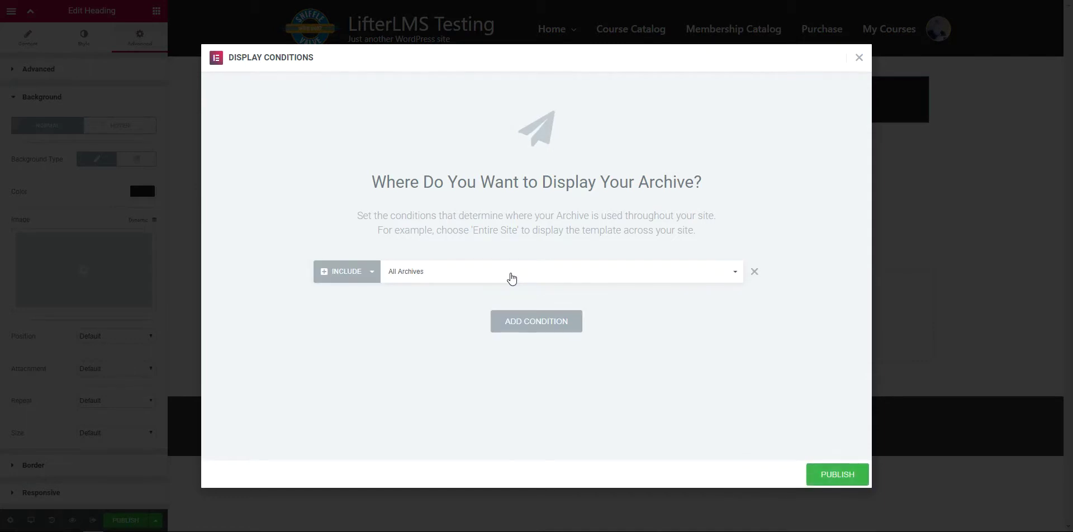
left_click(512, 278)
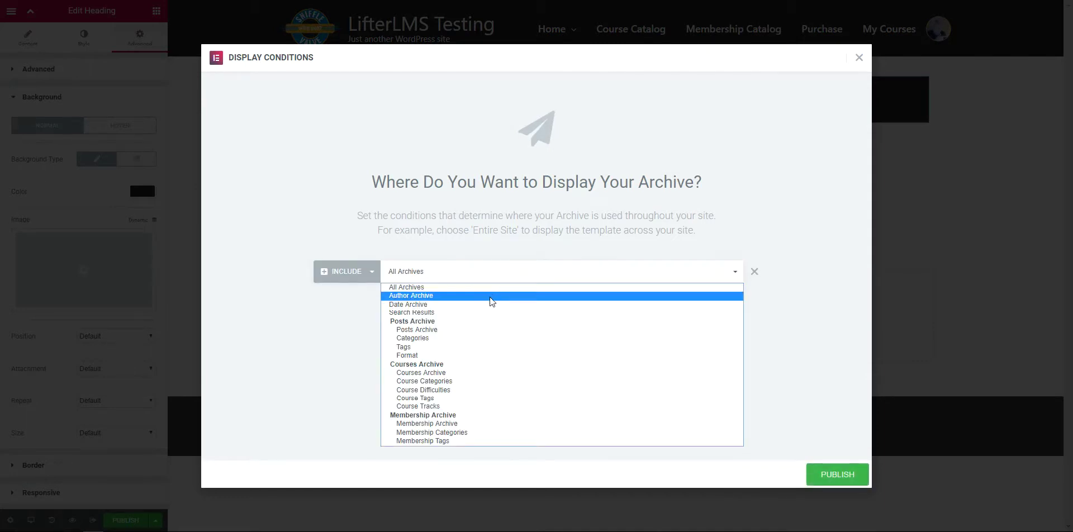
left_click(466, 373)
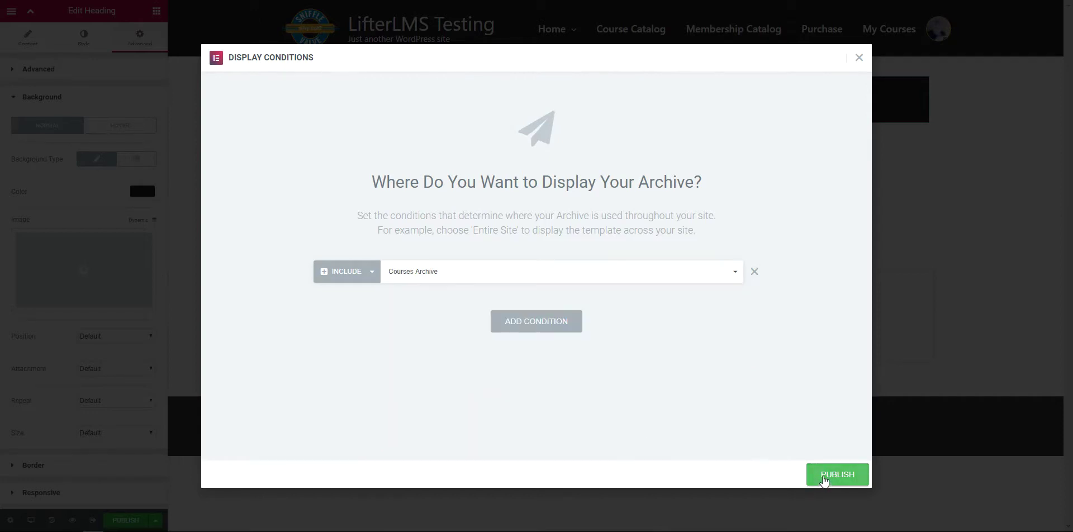
left_click(823, 478)
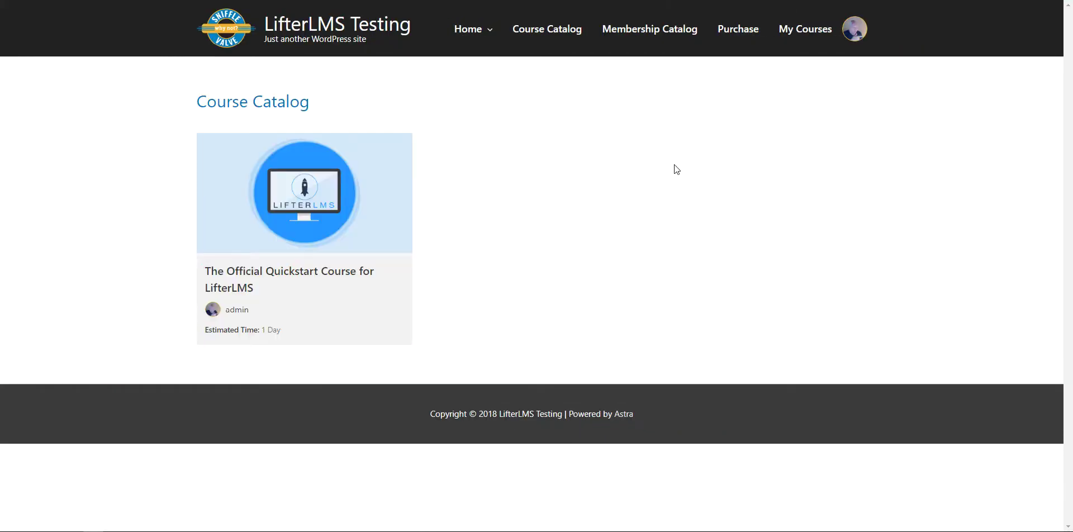
Reload the Course Catalog page and scroll through it to check the dark banner and Quickstart course listing.
right_click(677, 169)
left_click(707, 204)
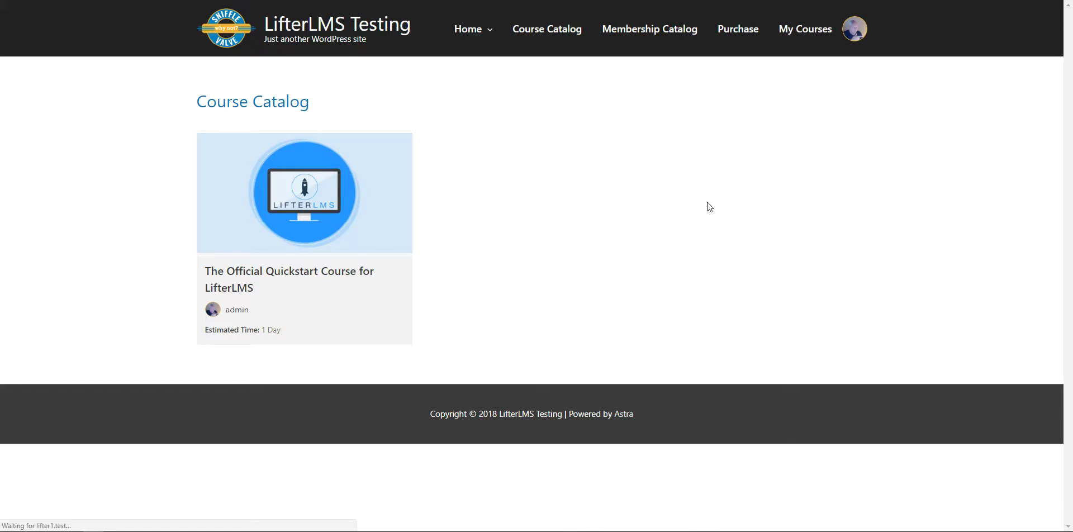
scroll(709, 206, "down", 4)
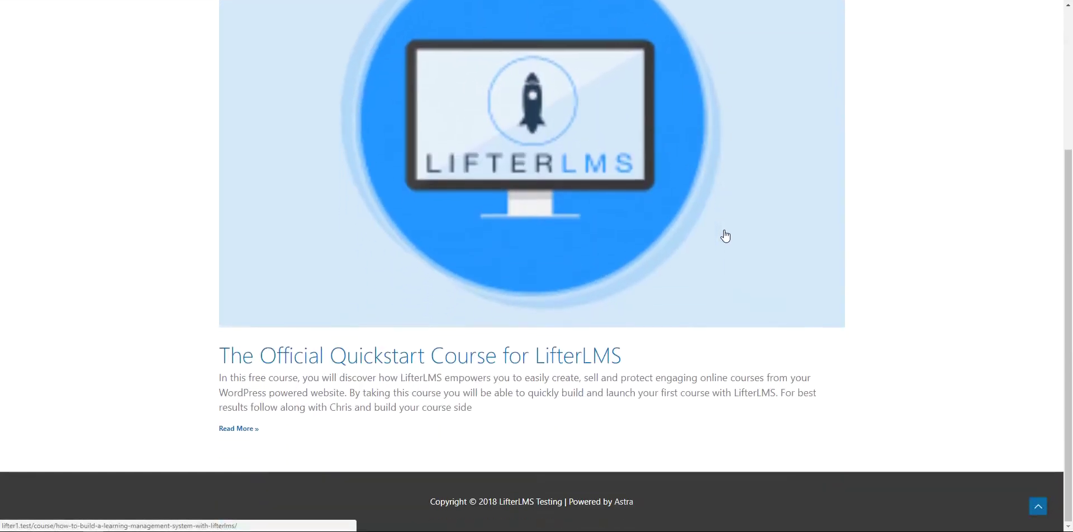
scroll(723, 244, "up", 5)
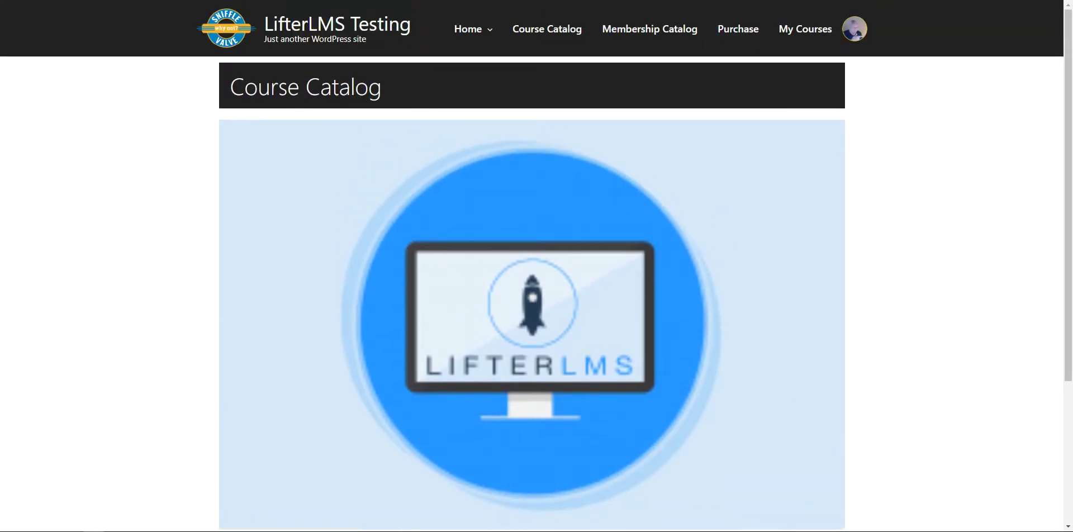
scroll(167, 193, "down", 2)
scroll(148, 191, "down", 2)
scroll(259, 112, "up", 5)
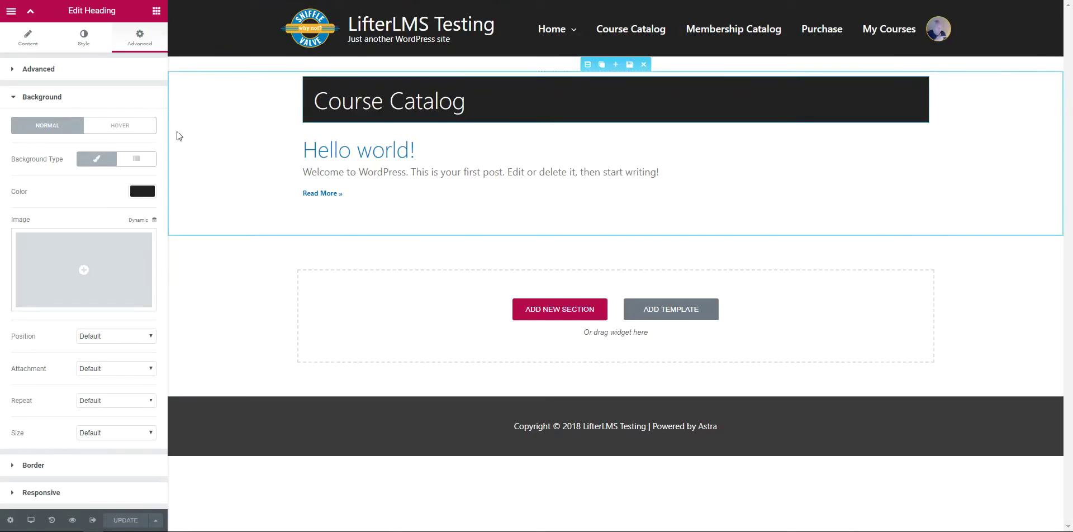
Change the Archive Posts image size from Medium 300 x 300 to Full and update the template.
left_click(324, 167)
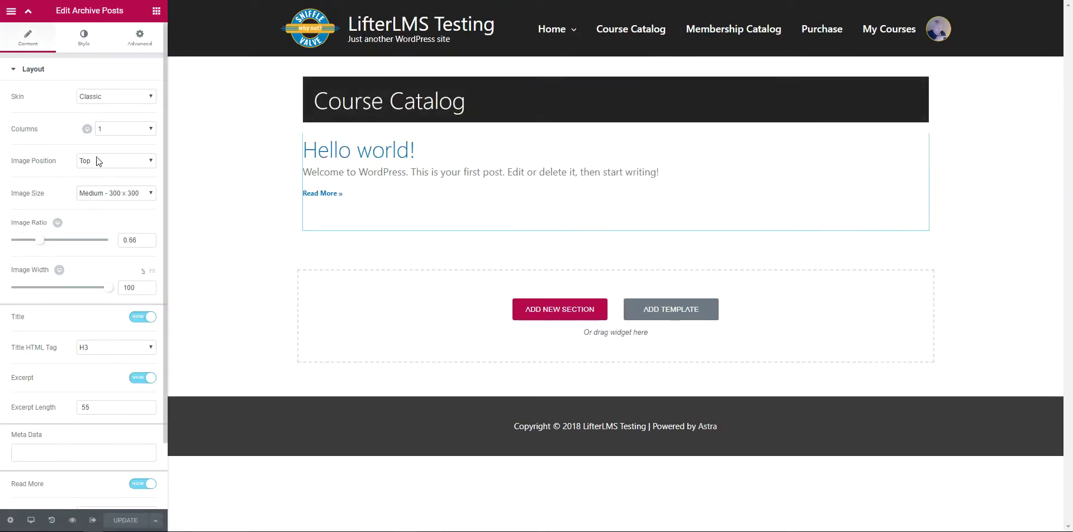
left_click(105, 194)
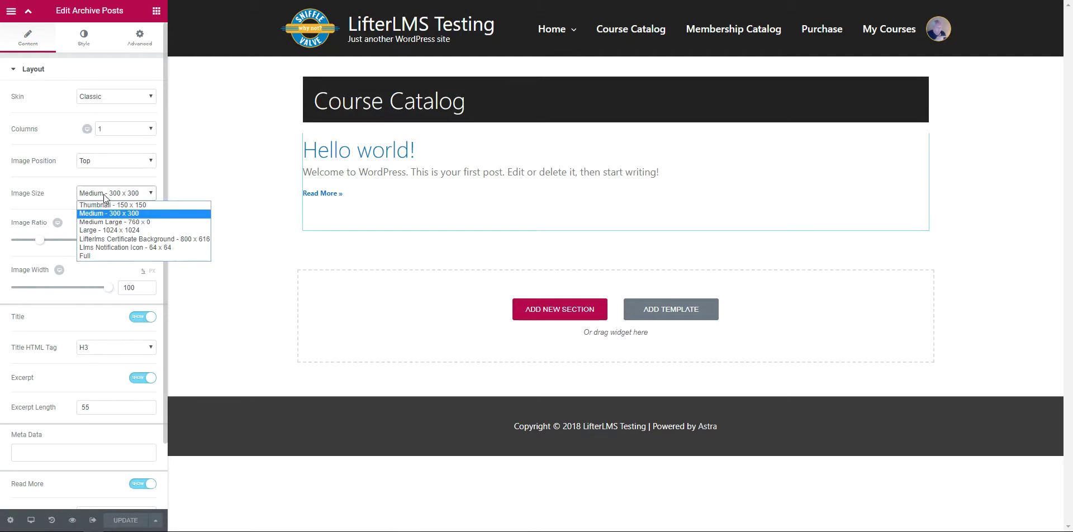
left_click(100, 255)
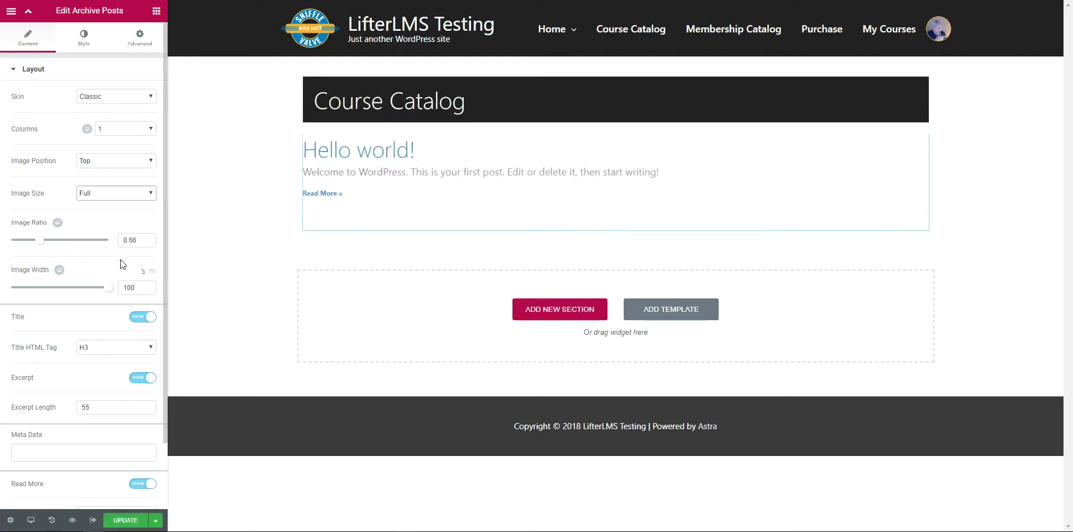
left_click(126, 521)
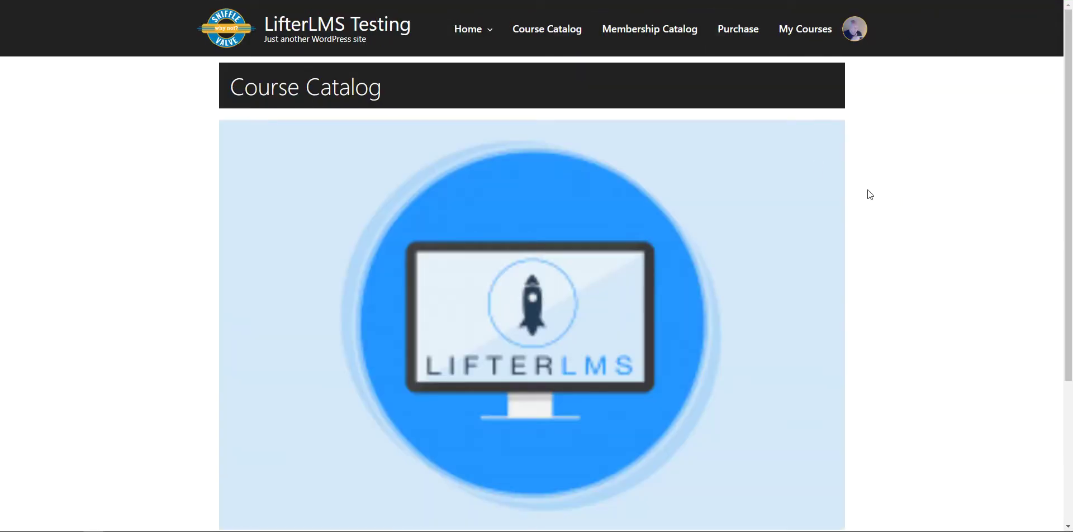
Reload the Course Catalog page and scroll to confirm the Quickstart course image displays at full width.
right_click(877, 190)
left_click(906, 224)
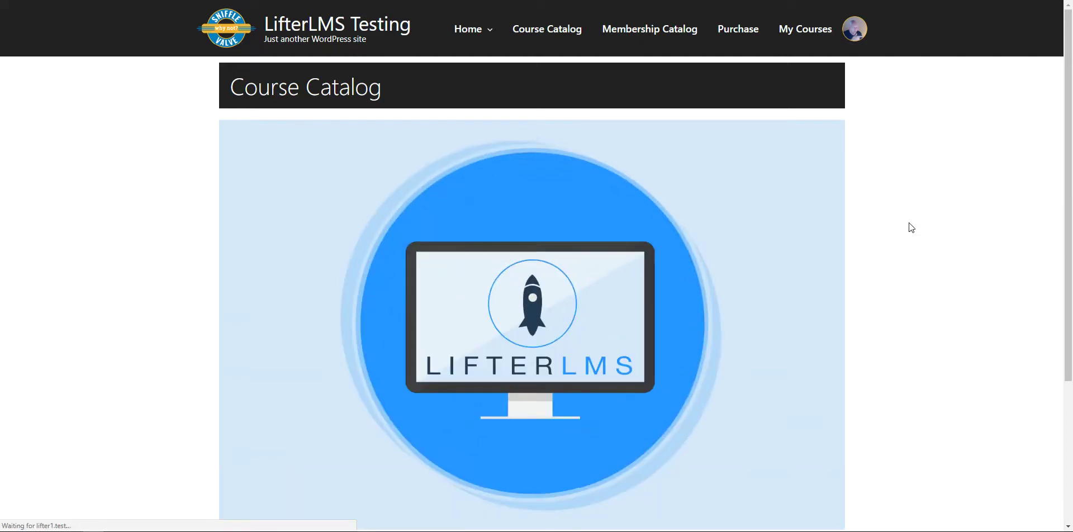
scroll(903, 226, "down", 3)
scroll(903, 234, "down", 1)
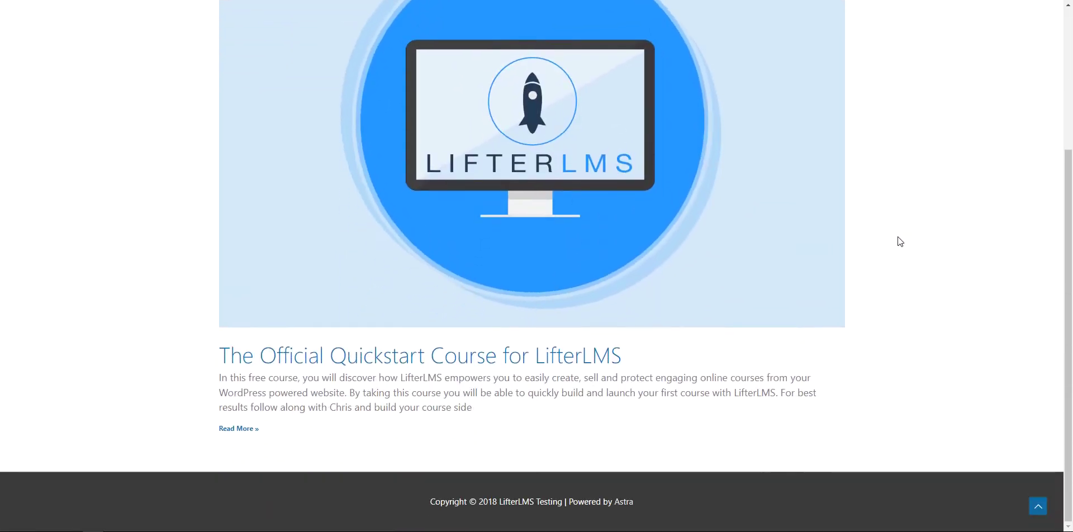
scroll(894, 259, "up", 4)
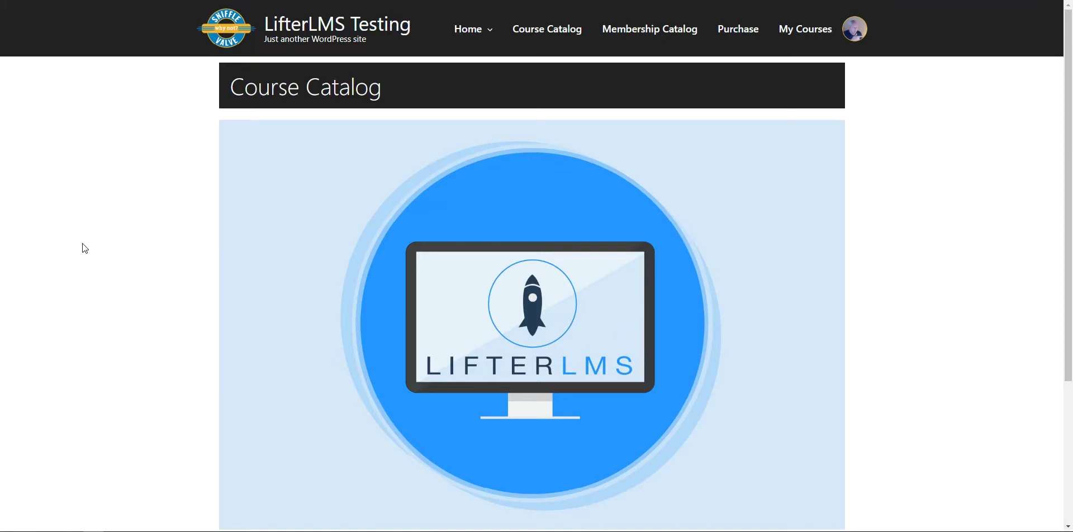
scroll(147, 282, "down", 4)
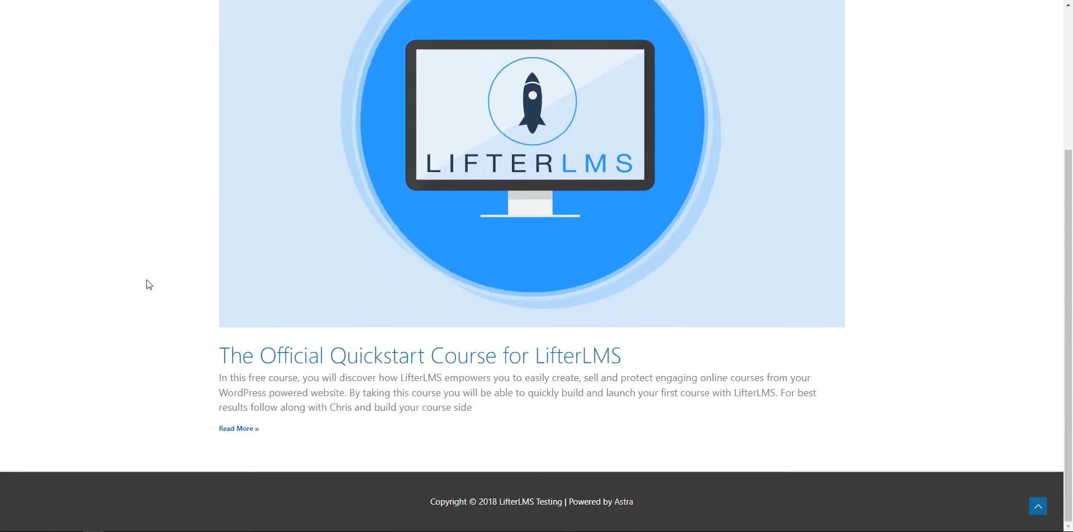
scroll(146, 284, "up", 4)
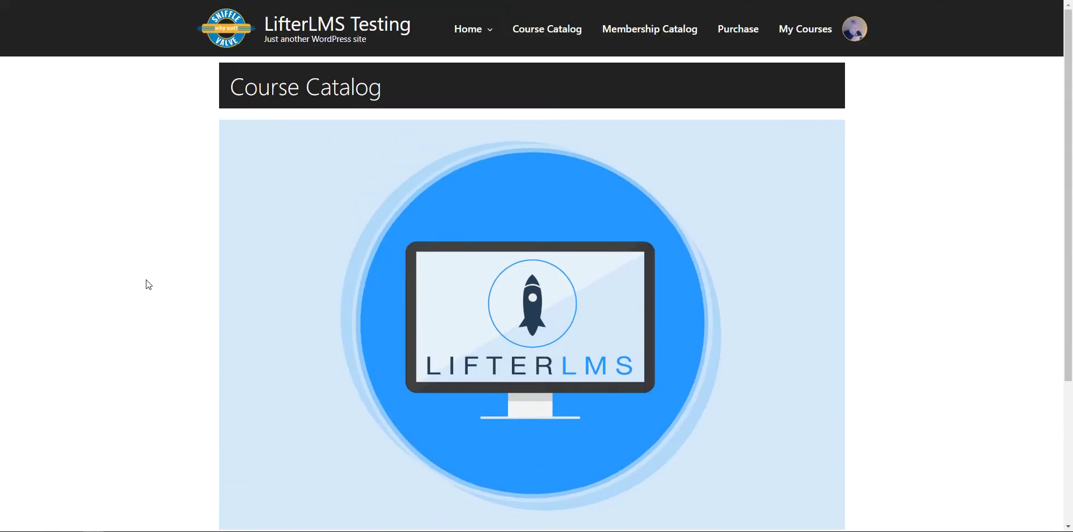